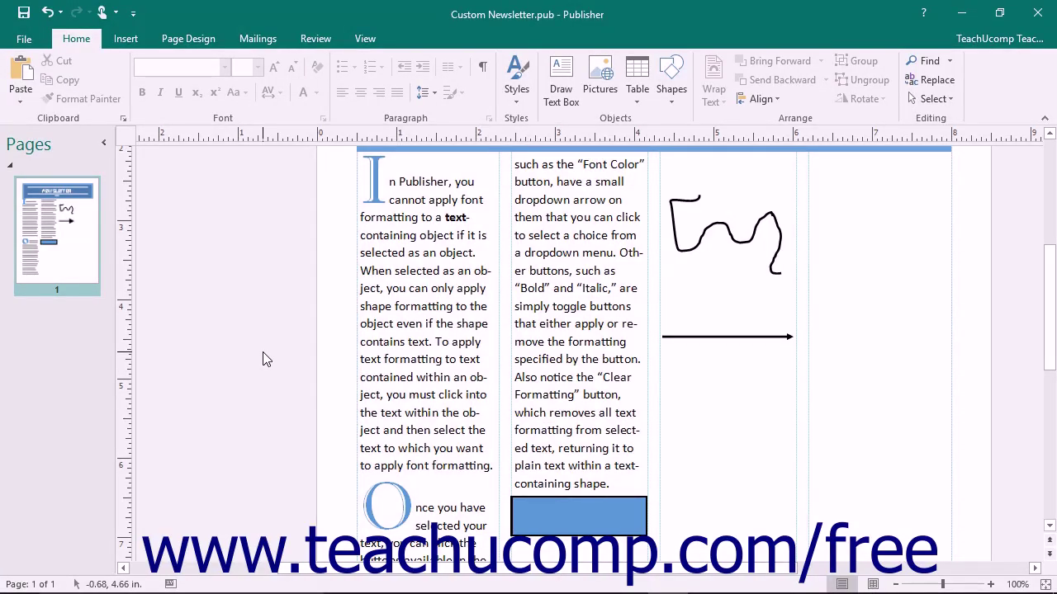
Select the blue rectangle under the second column and show its Drawing Tools Format options.
{"action": "left_click", "coordinate": [528, 507]}
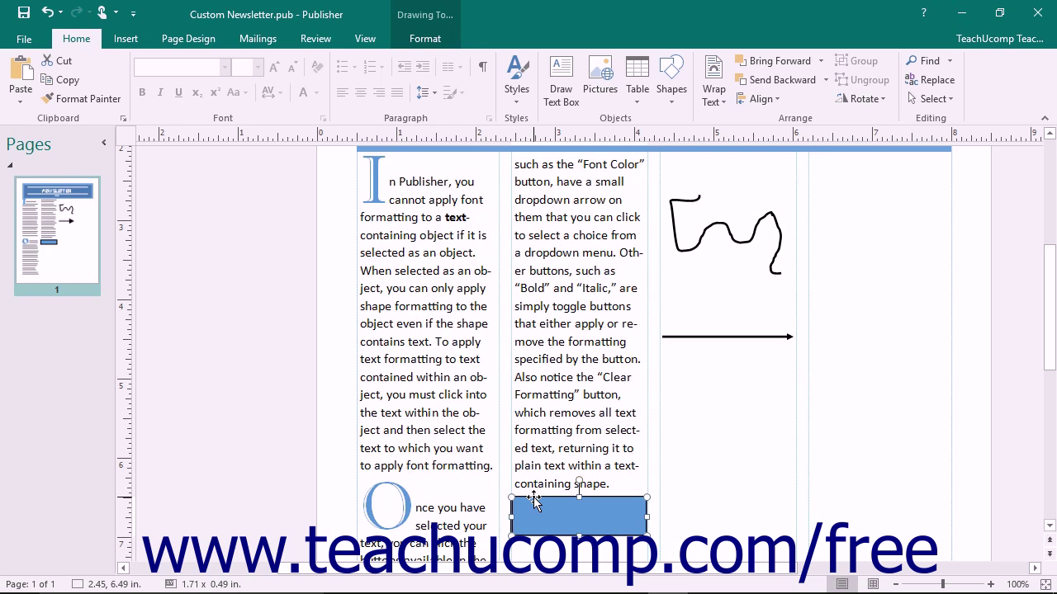
{"action": "left_click", "coordinate": [423, 39]}
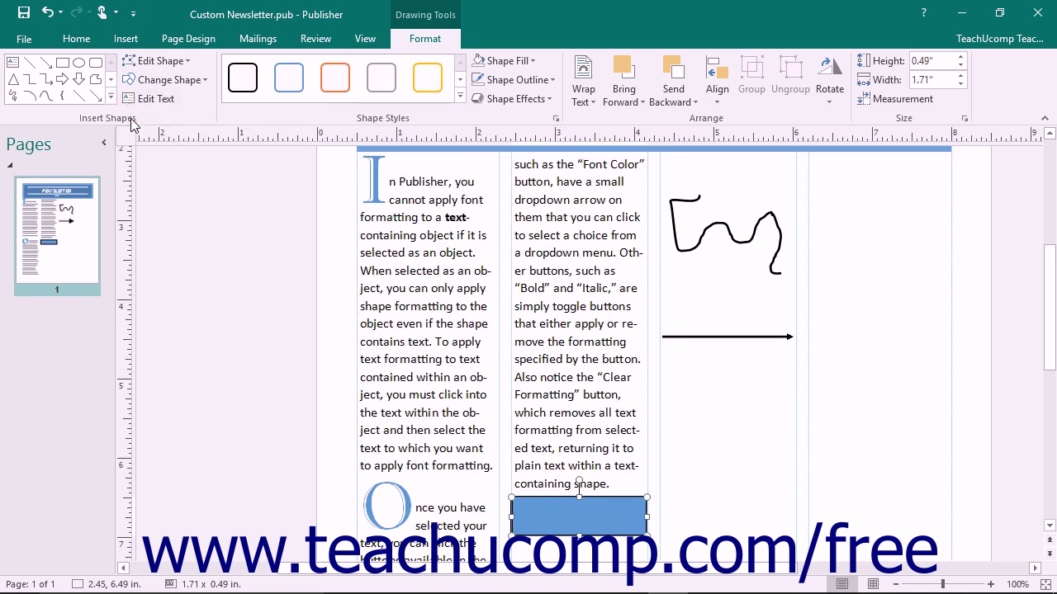
Draw a 1.69 x 1.65 in. blue circle below the arrow with the Oval shape.
{"action": "left_click", "coordinate": [80, 64]}
{"action": "left_click_drag", "start_coordinate": [662, 377], "coordinate": [793, 505]}
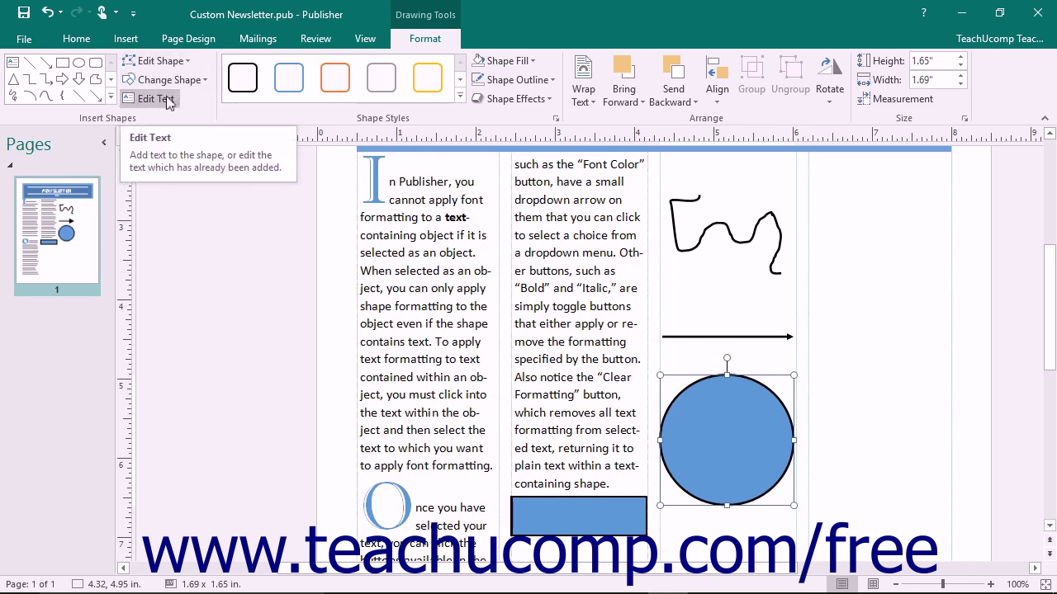
Move the scribble's first point right and down with Edit Points, narrowing it to 1.34 in.
{"action": "left_click", "coordinate": [715, 226]}
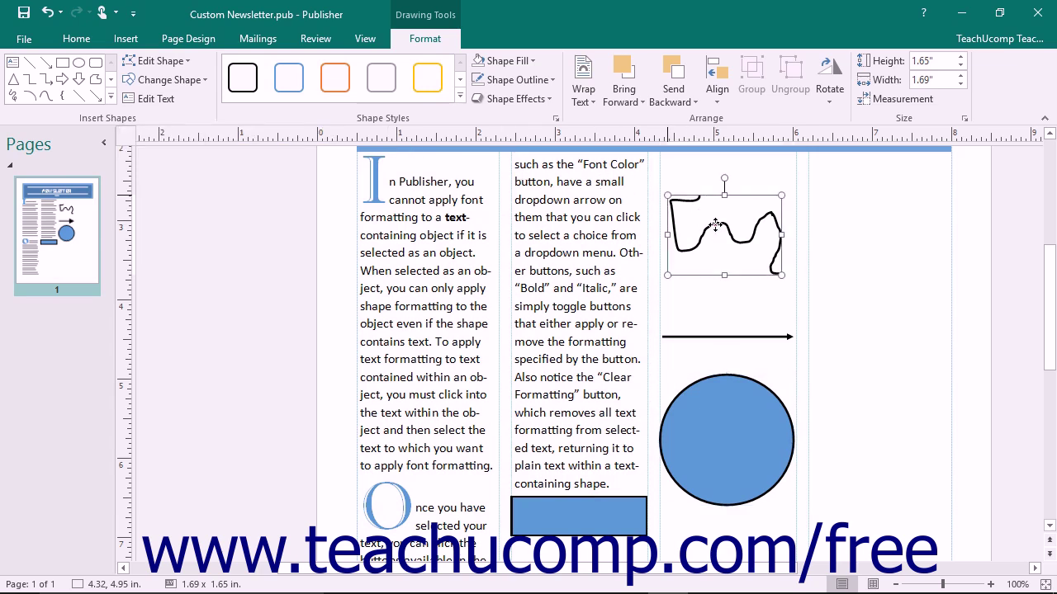
{"action": "left_click", "coordinate": [182, 62]}
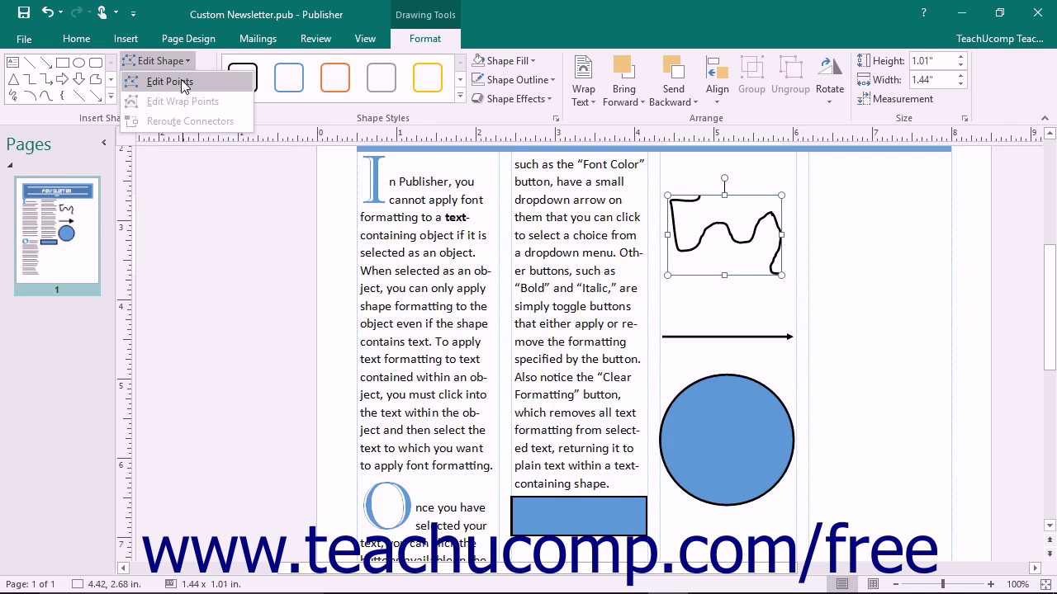
{"action": "left_click", "coordinate": [182, 82]}
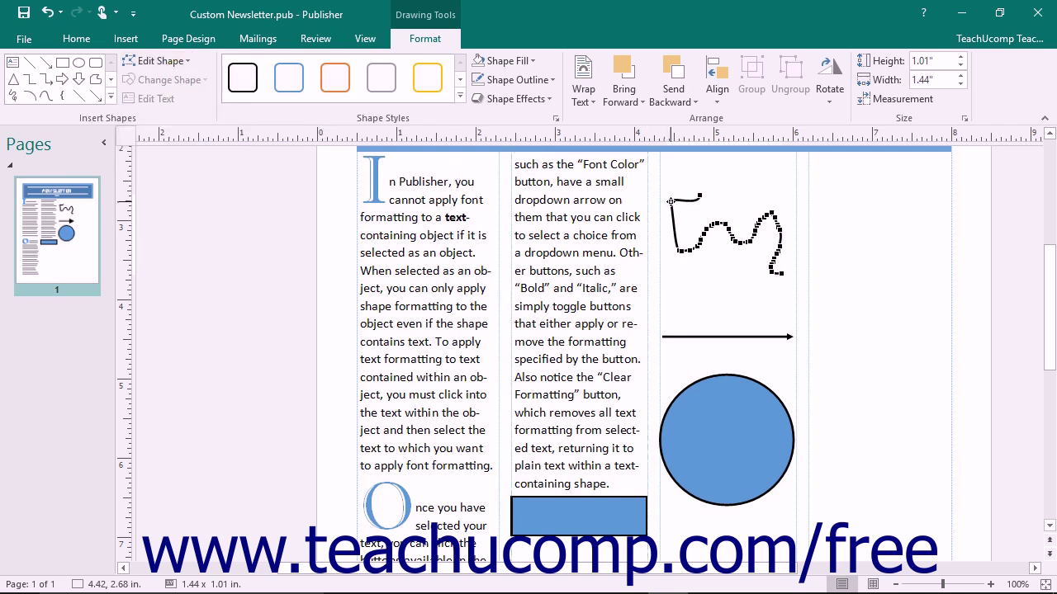
{"action": "left_click", "coordinate": [671, 201]}
{"action": "left_click_drag", "start_coordinate": [689, 211], "coordinate": [689, 220]}
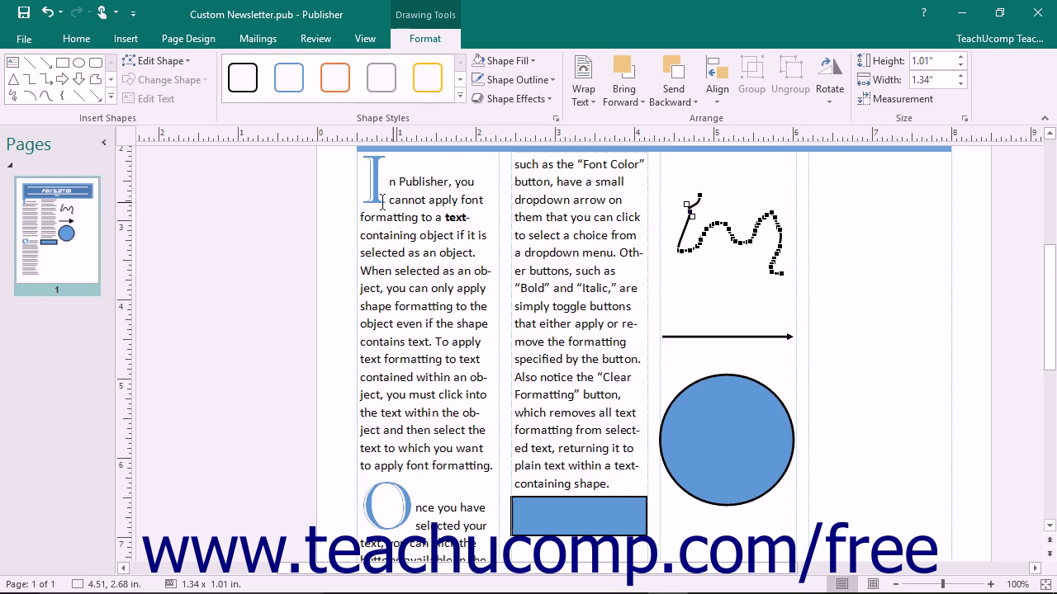
{"action": "left_click", "coordinate": [171, 62]}
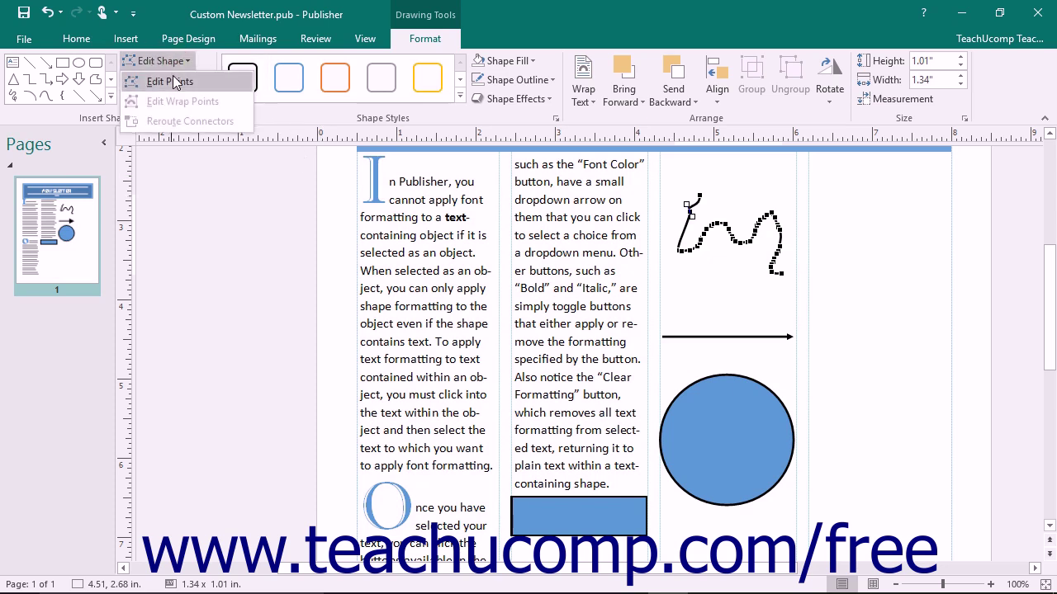
{"action": "left_click", "coordinate": [173, 80]}
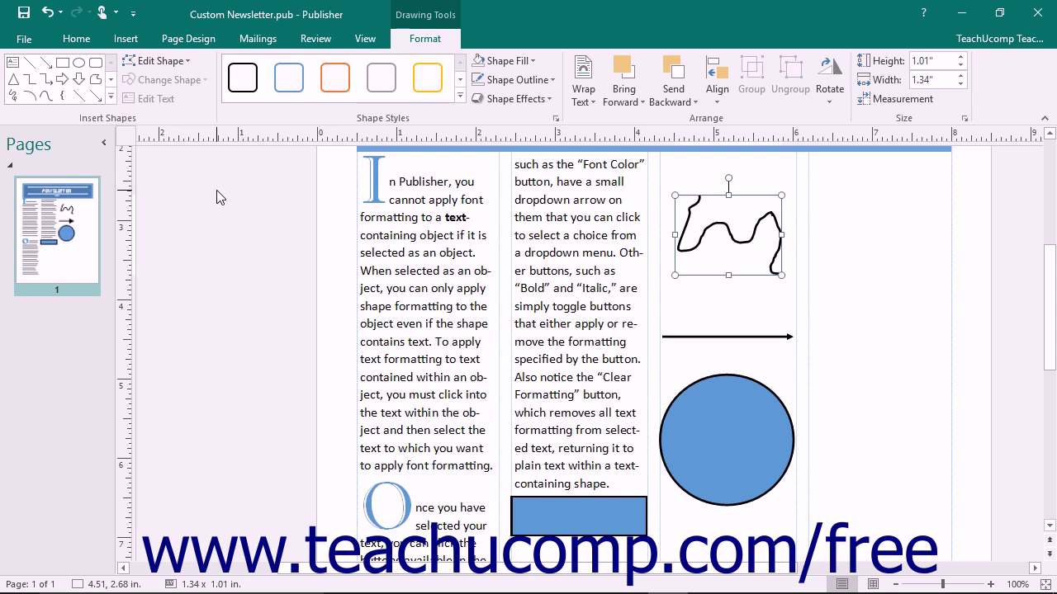
Change the blue circle into an isosceles triangle.
{"action": "left_click", "coordinate": [729, 437]}
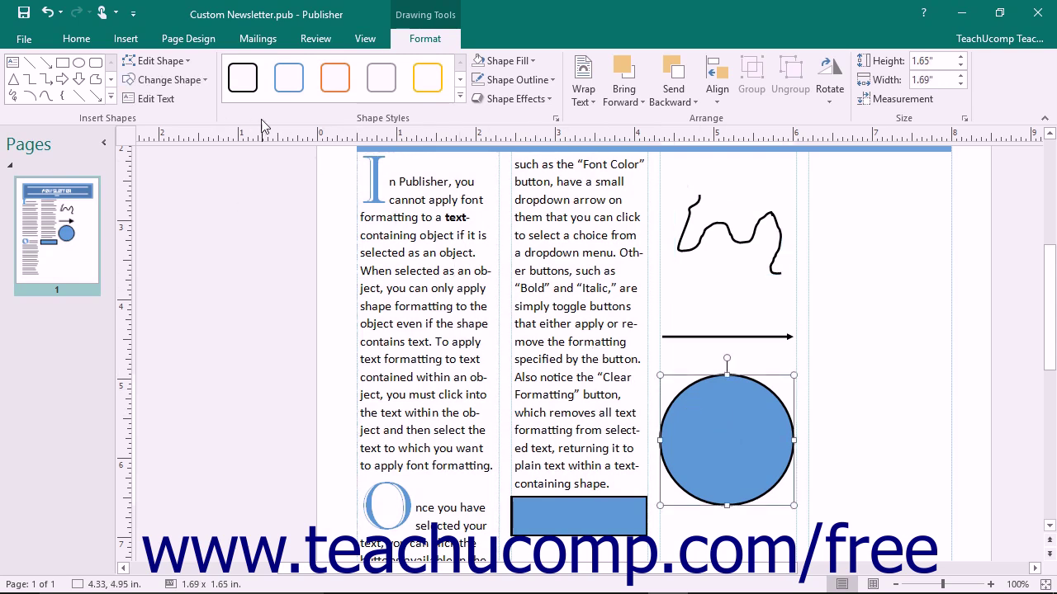
{"action": "left_click", "coordinate": [202, 80]}
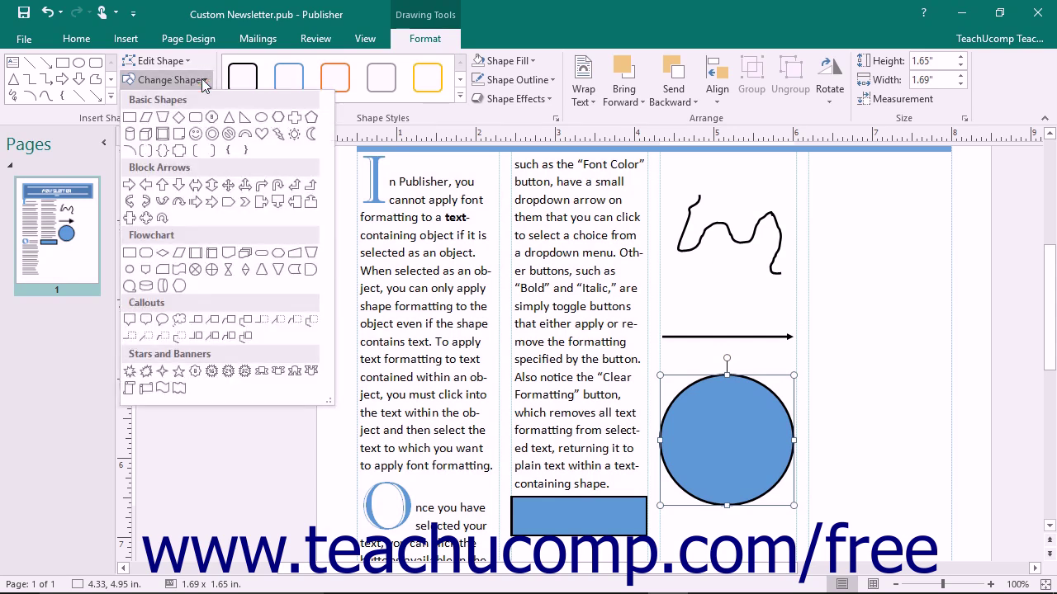
{"action": "left_click", "coordinate": [230, 119]}
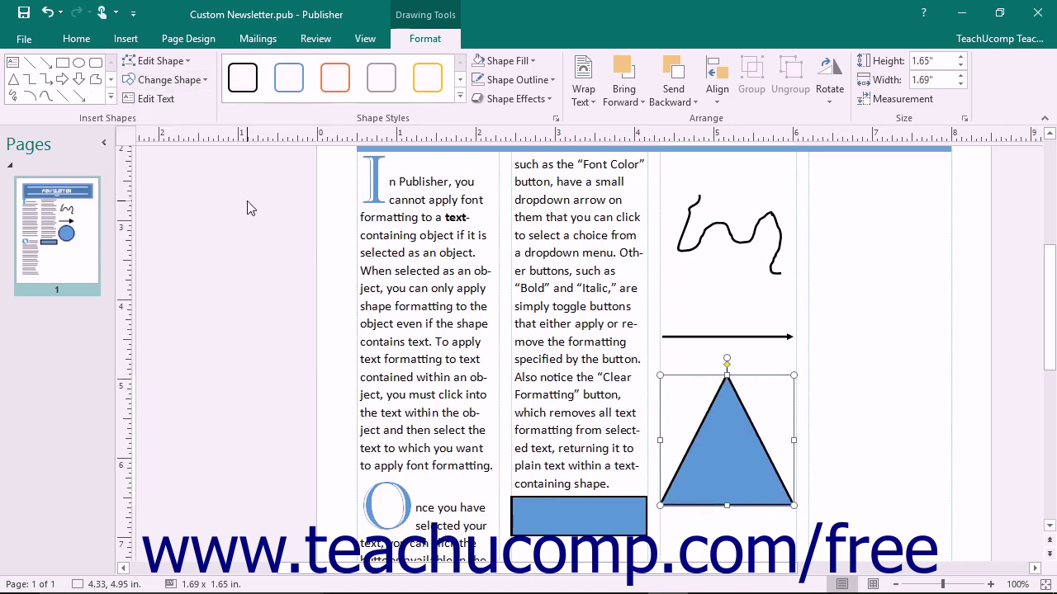
Add the text 'gt' inside the triangle and deselect it.
{"action": "left_click", "coordinate": [174, 103]}
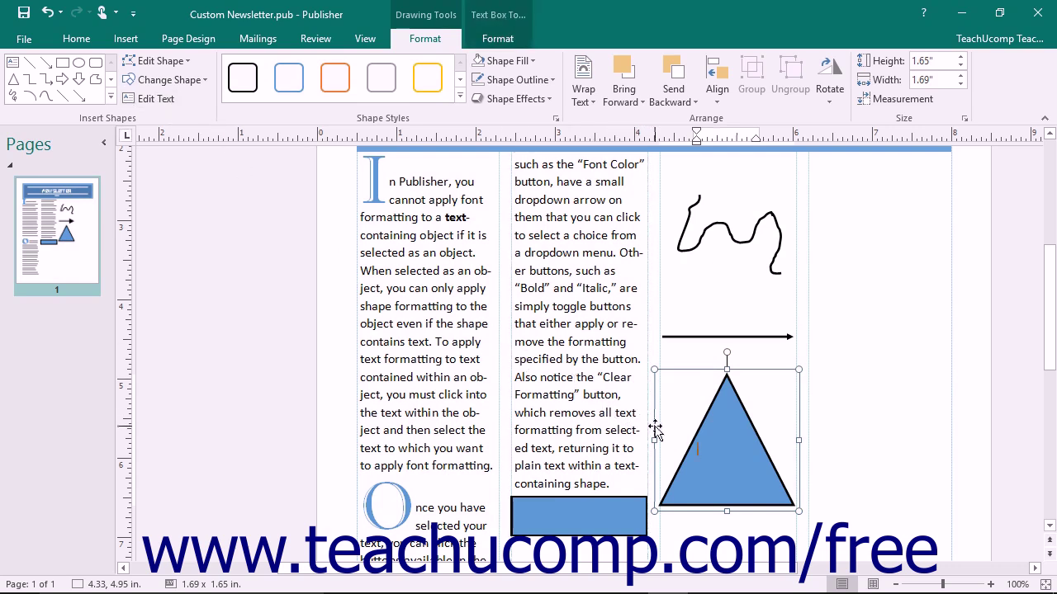
{"action": "type", "text": "gt"}
{"action": "left_click", "coordinate": [776, 426]}
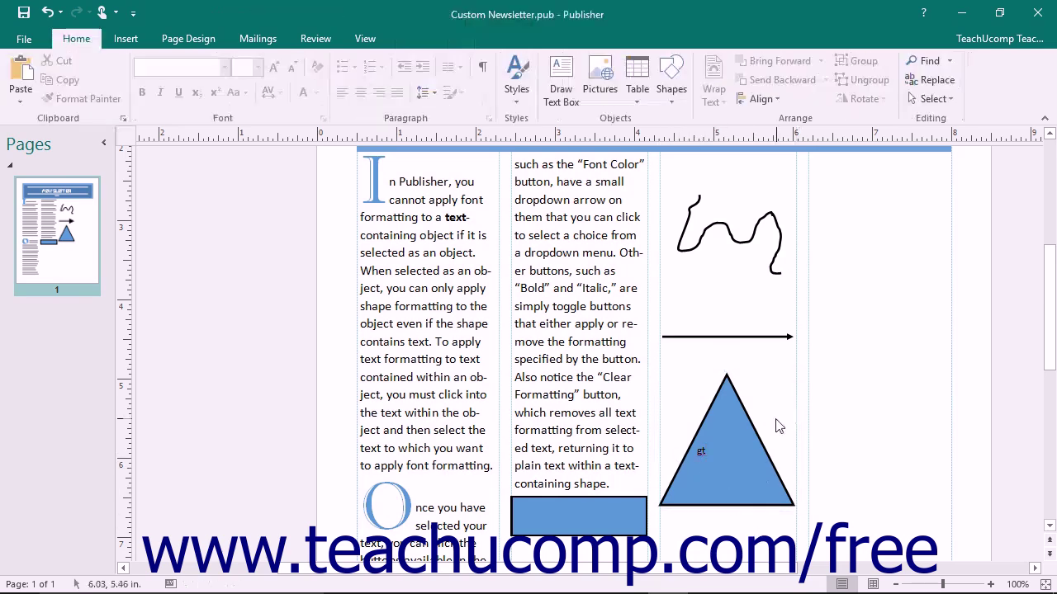
Delete the triangle and give the rectangle the Linear Up Gradient - Accent 2 style.
{"action": "left_click", "coordinate": [742, 427]}
{"action": "key", "text": "Delete"}
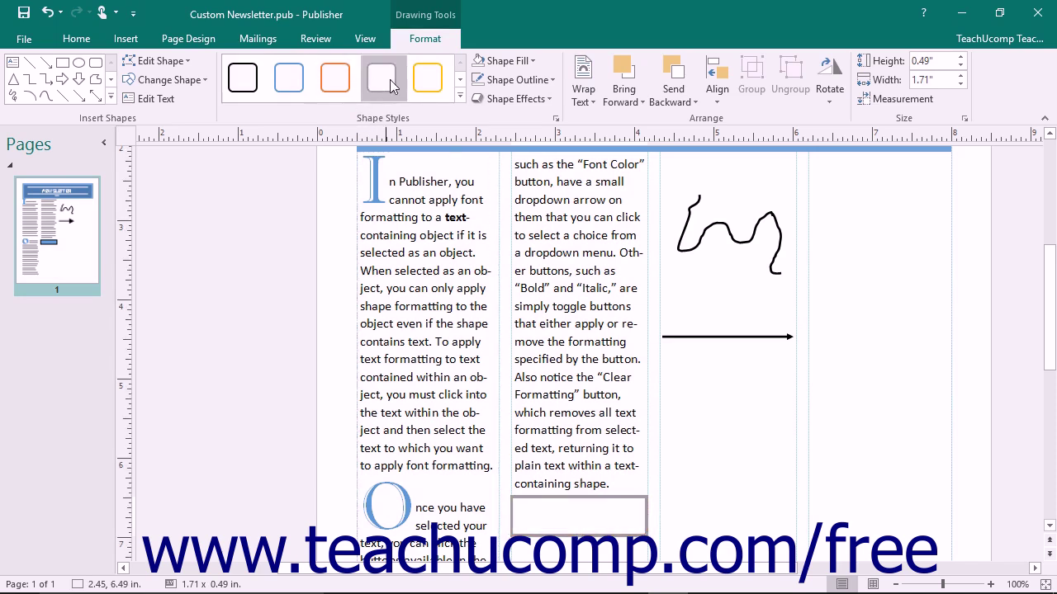
{"action": "left_click", "coordinate": [460, 80]}
{"action": "left_click", "coordinate": [460, 80]}
{"action": "left_click", "coordinate": [460, 80]}
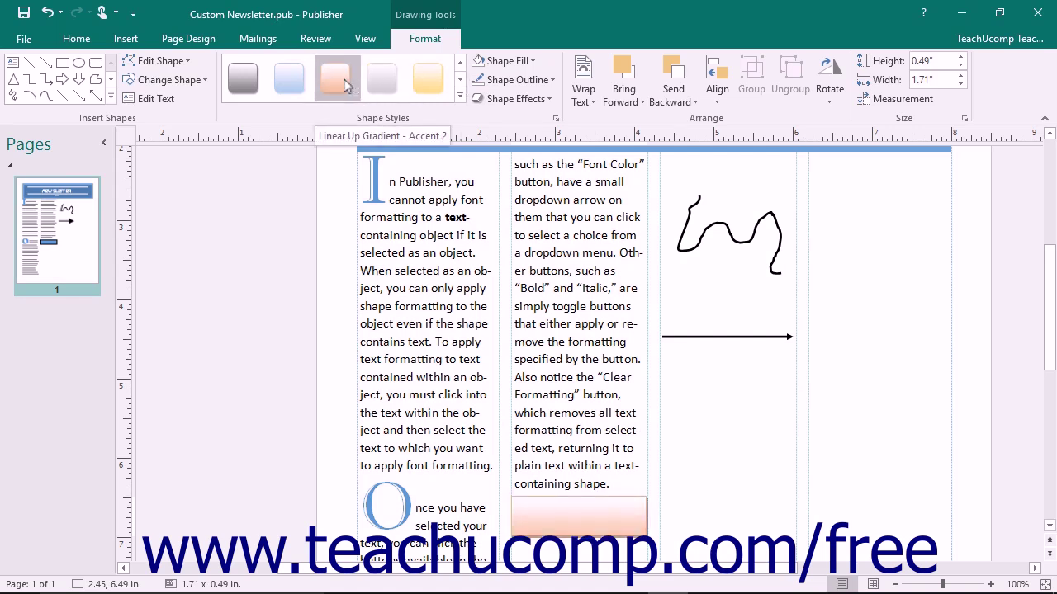
{"action": "left_click", "coordinate": [344, 79]}
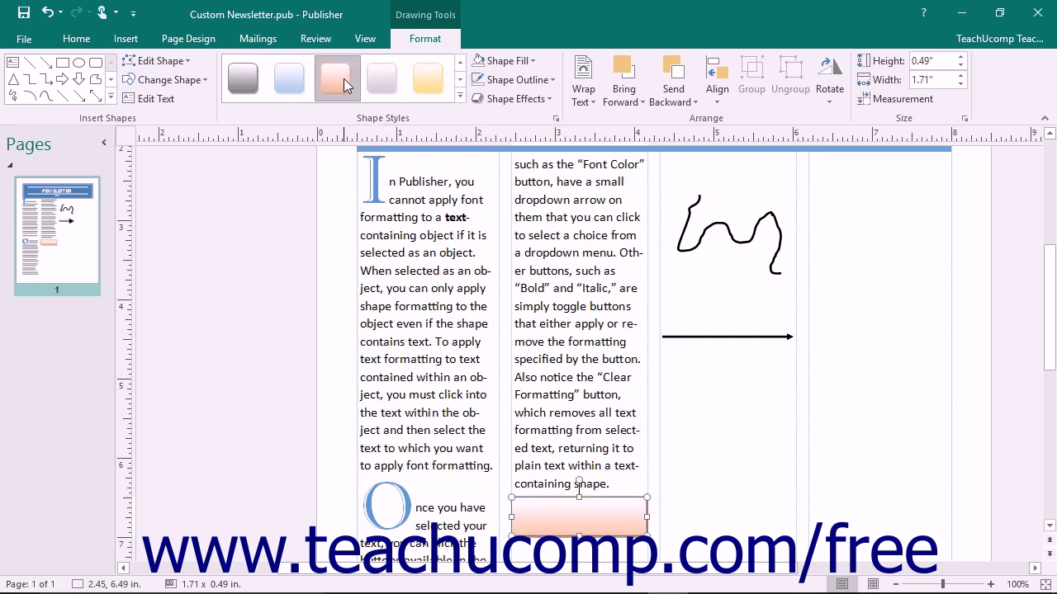
Fill the rectangle with PANTONE 533 C at 58% transparency.
{"action": "left_click", "coordinate": [529, 61]}
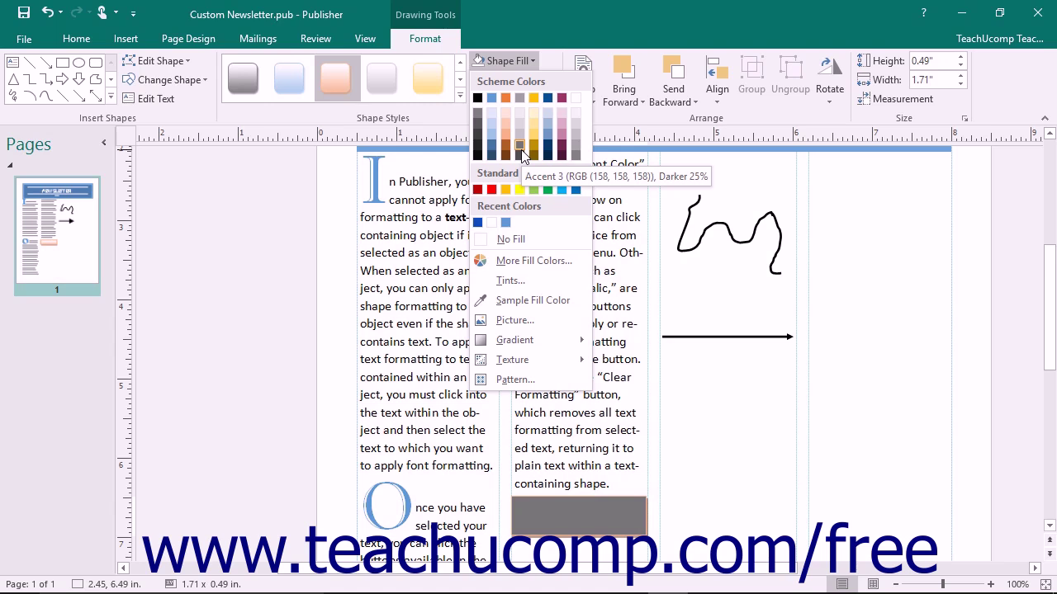
{"action": "left_click", "coordinate": [531, 263]}
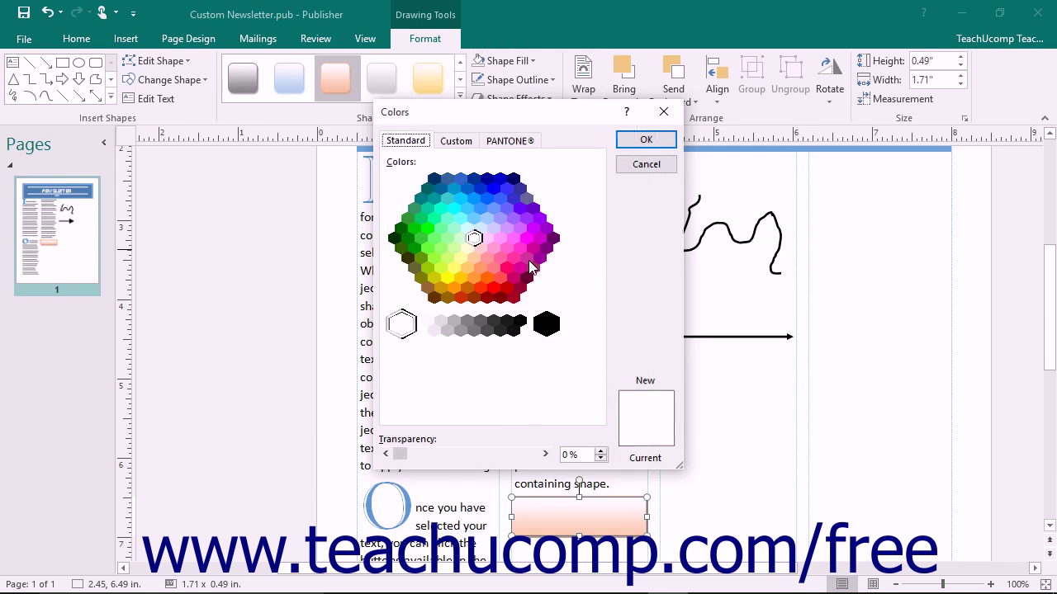
{"action": "left_click", "coordinate": [402, 142]}
{"action": "left_click", "coordinate": [455, 229]}
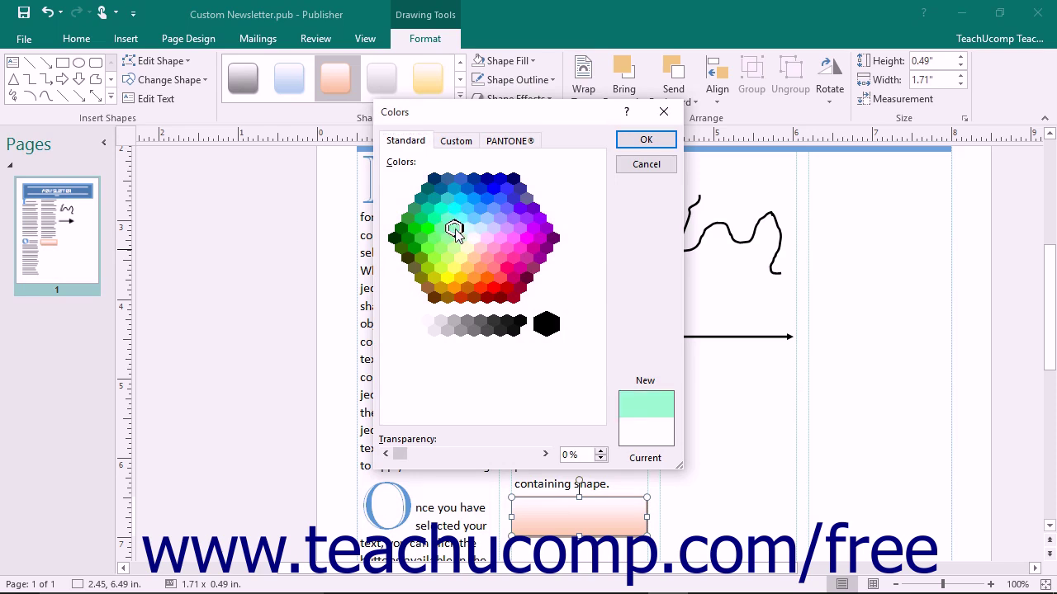
{"action": "left_click", "coordinate": [459, 142]}
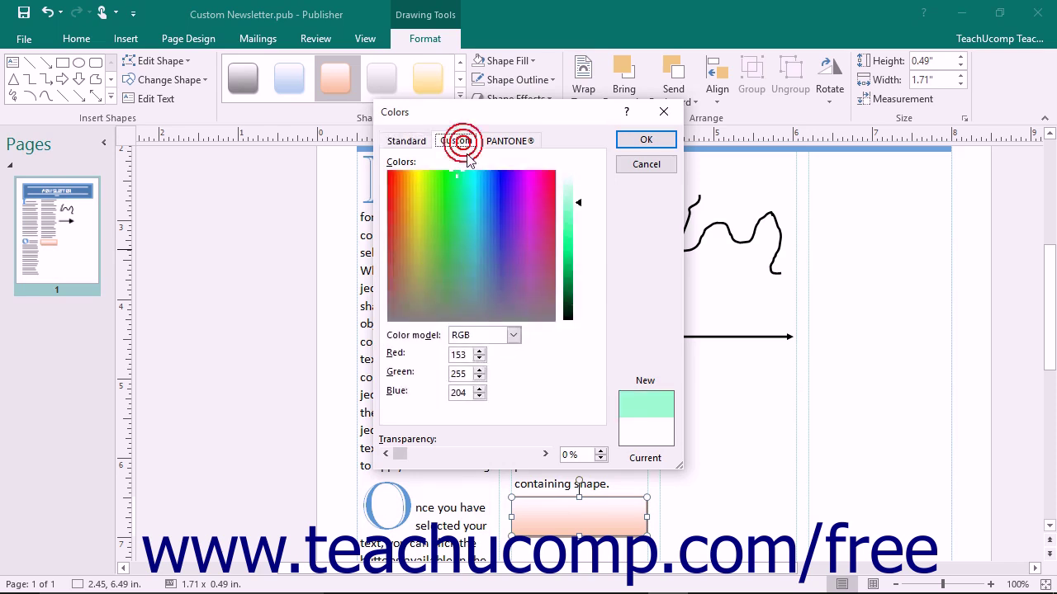
{"action": "left_click", "coordinate": [487, 244]}
{"action": "left_click_drag", "start_coordinate": [578, 204], "coordinate": [578, 244]}
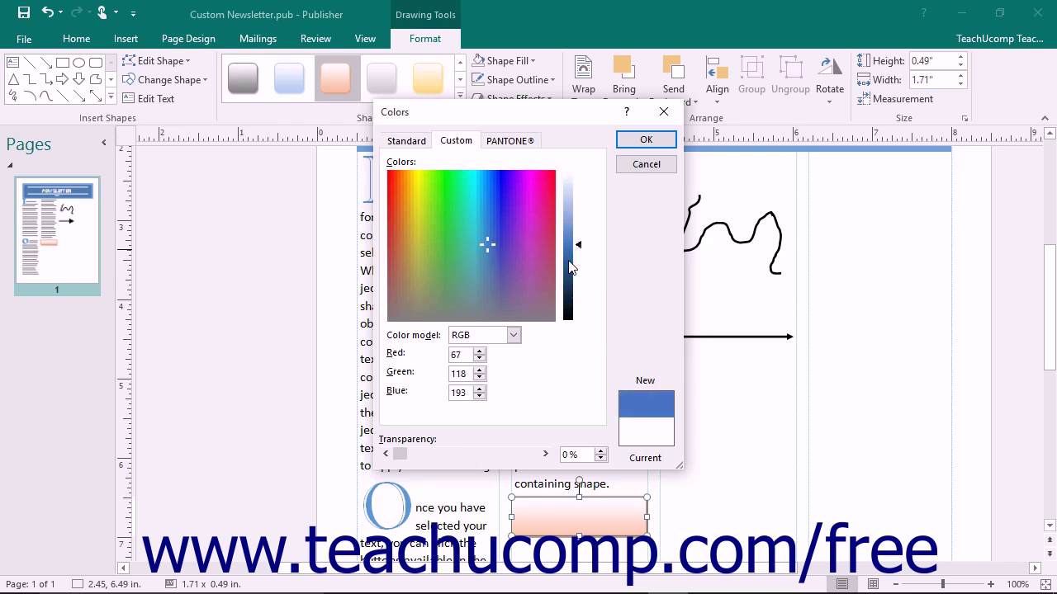
{"action": "left_click", "coordinate": [523, 146]}
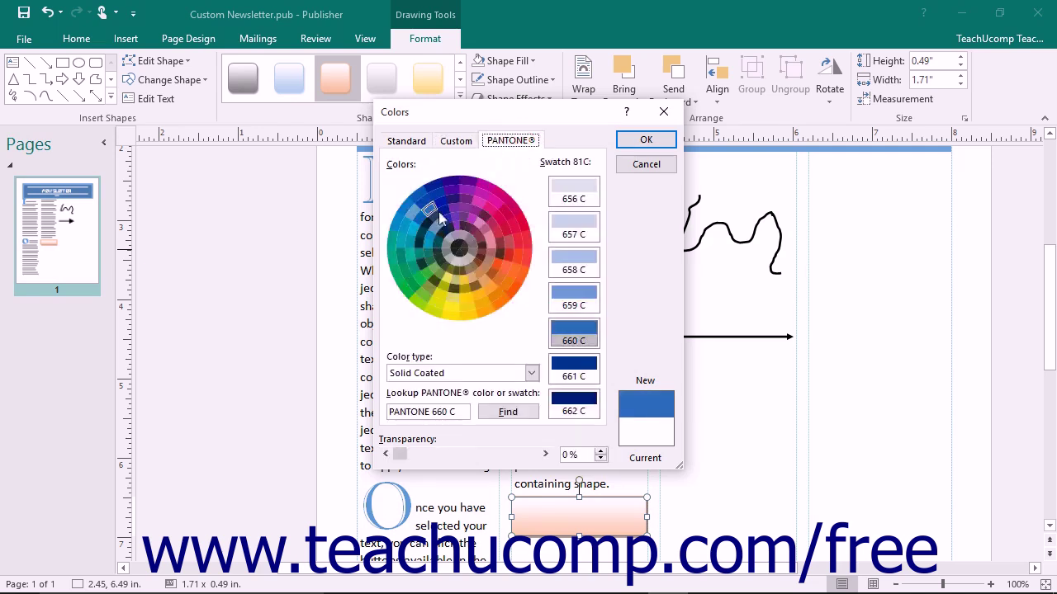
{"action": "left_click", "coordinate": [559, 239]}
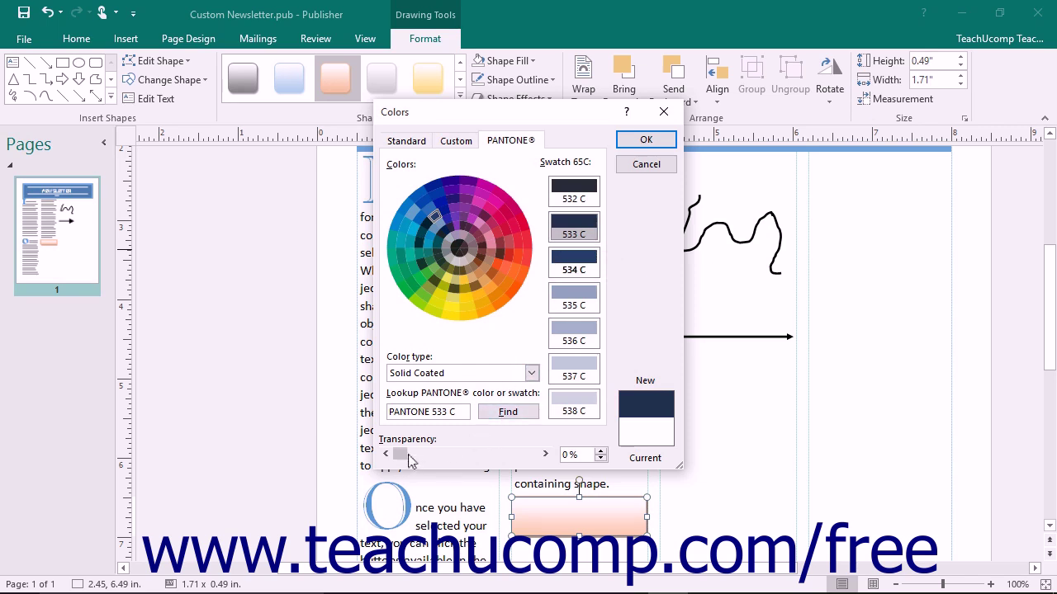
{"action": "left_click_drag", "start_coordinate": [401, 454], "coordinate": [481, 464]}
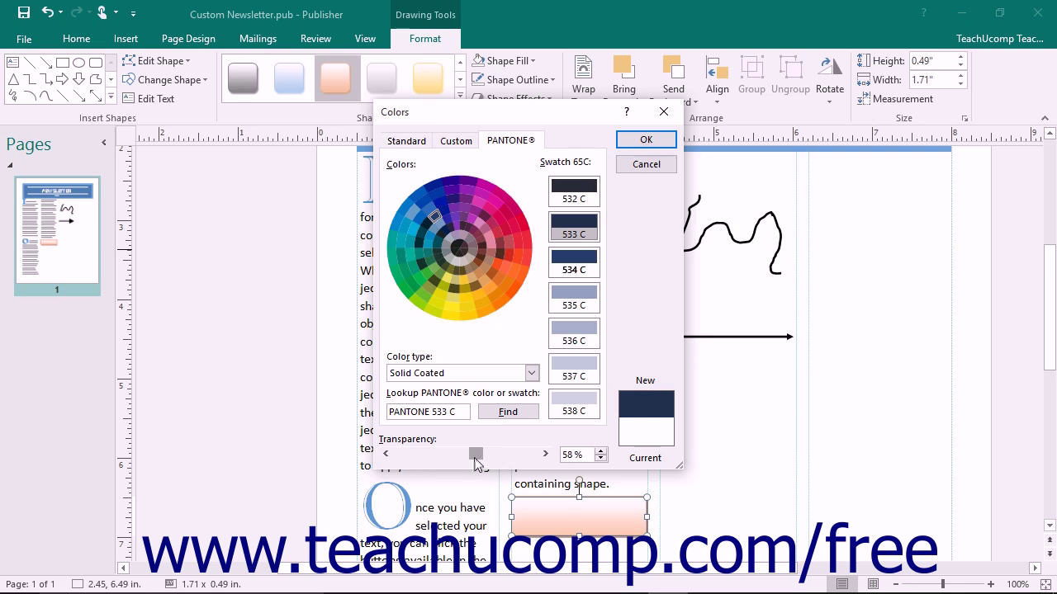
{"action": "left_click", "coordinate": [634, 142]}
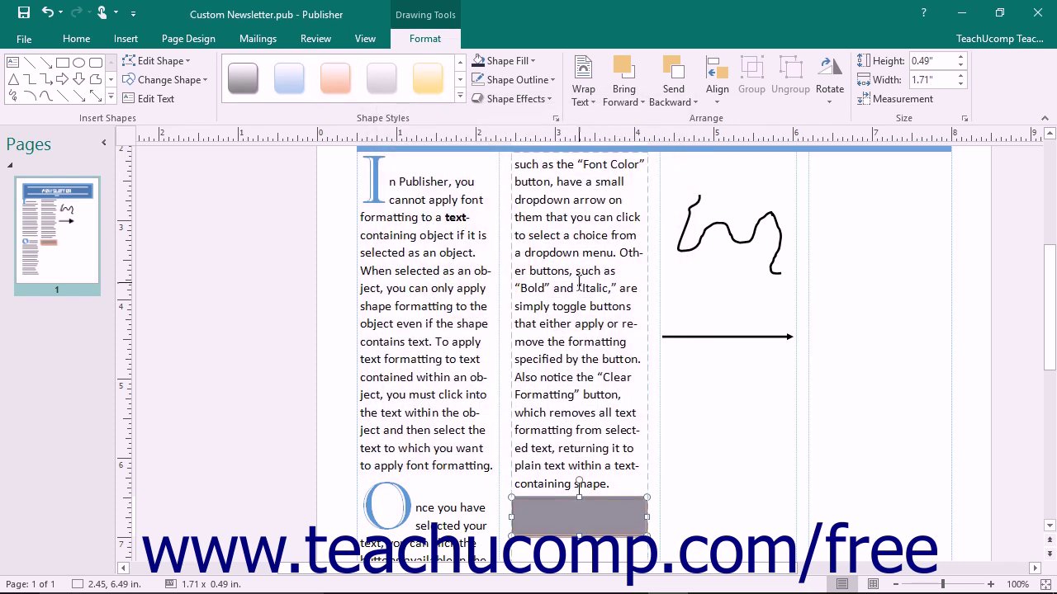
Fill the rectangle with the drop cap's light blue using the colour picker.
{"action": "left_click", "coordinate": [520, 63]}
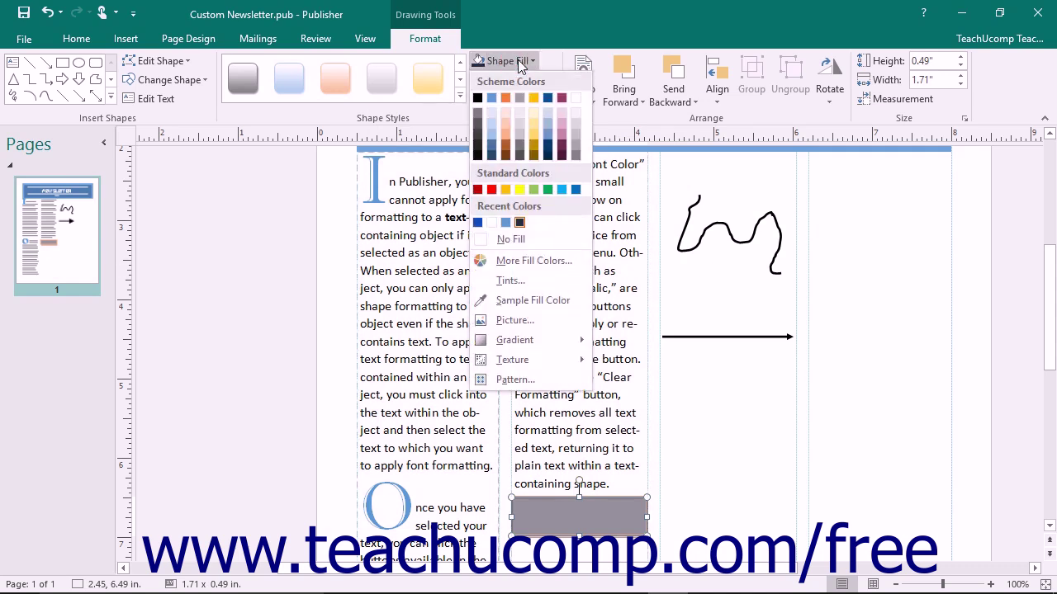
{"action": "left_click", "coordinate": [528, 300]}
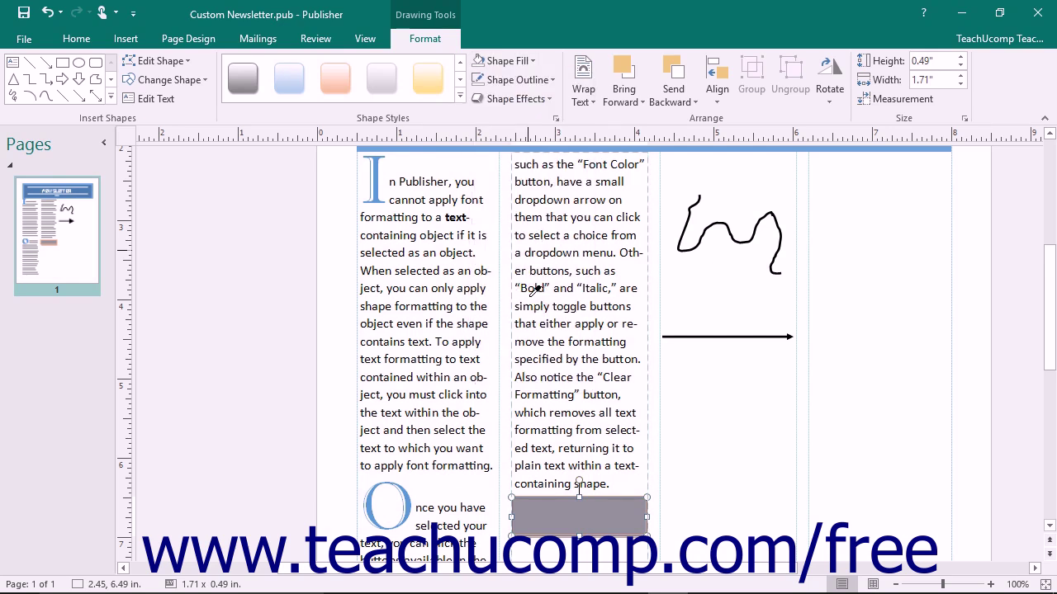
{"action": "left_click", "coordinate": [378, 164]}
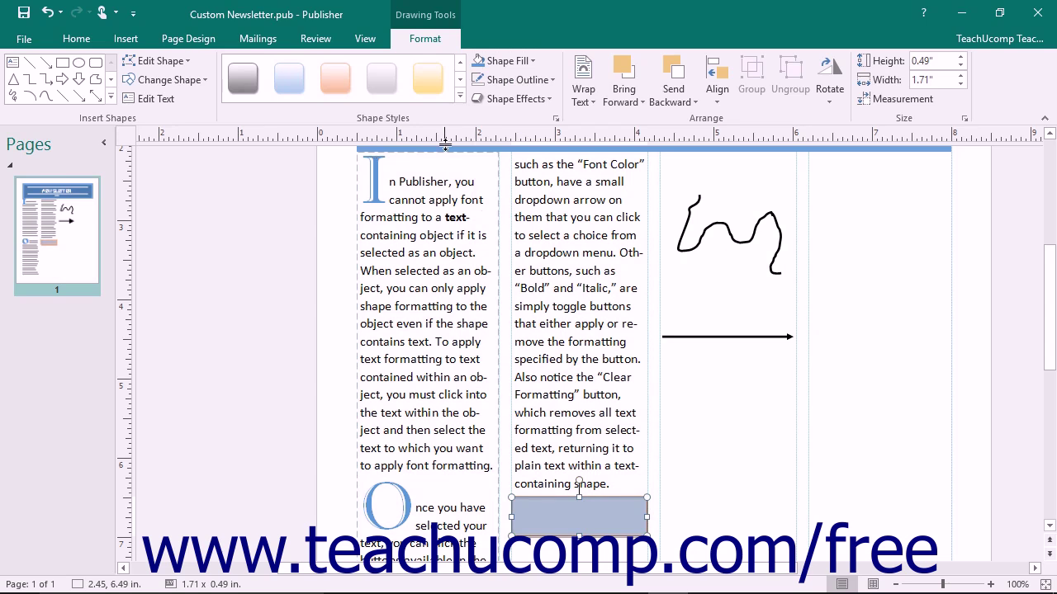
Fill the rectangle with the ConferenceImage picture from the Pictures folder.
{"action": "left_click", "coordinate": [506, 61]}
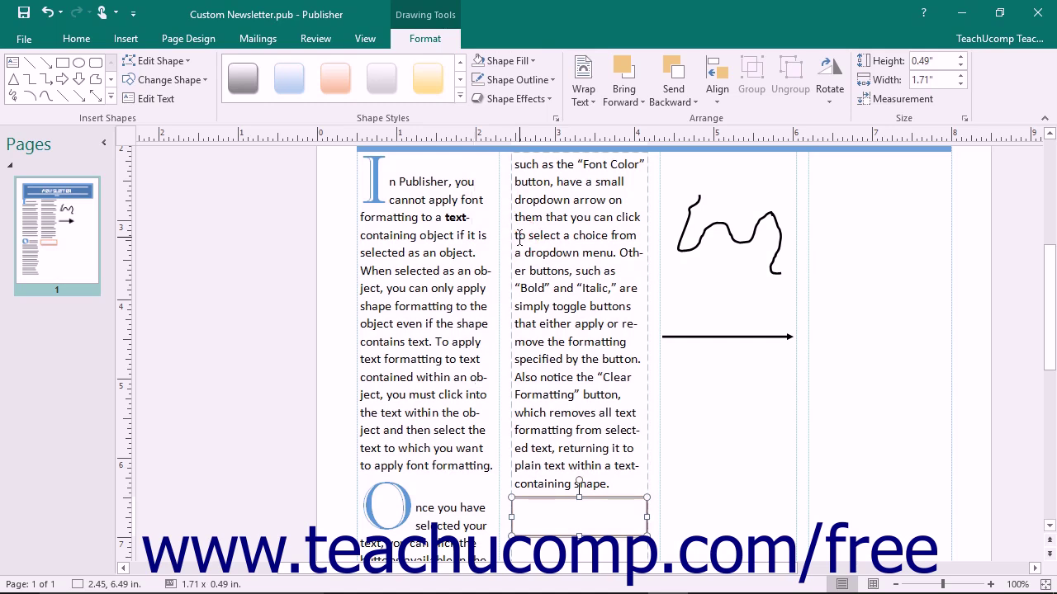
{"action": "left_click", "coordinate": [530, 61]}
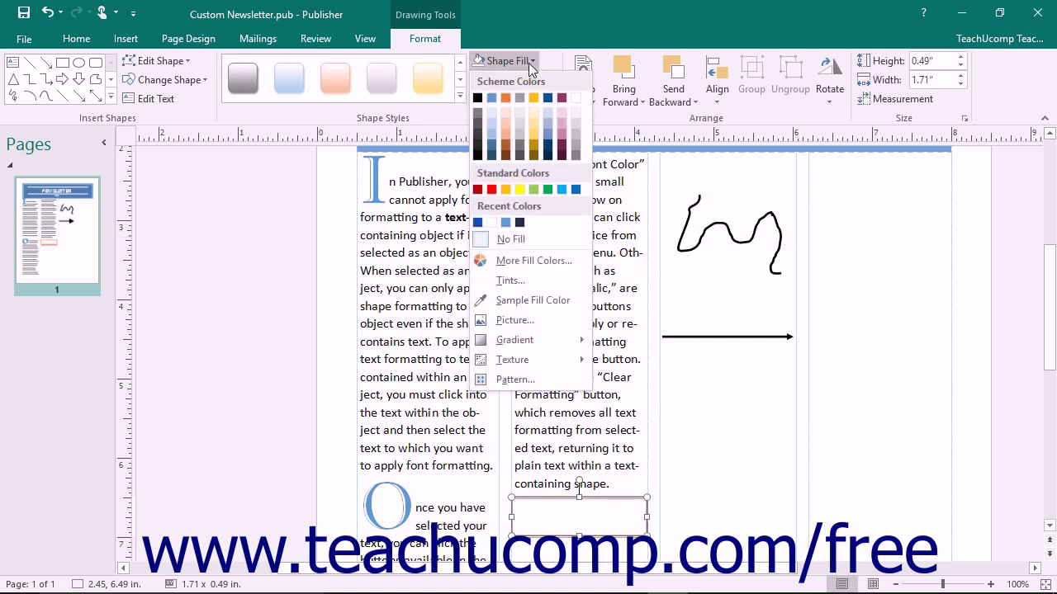
{"action": "left_click", "coordinate": [520, 322]}
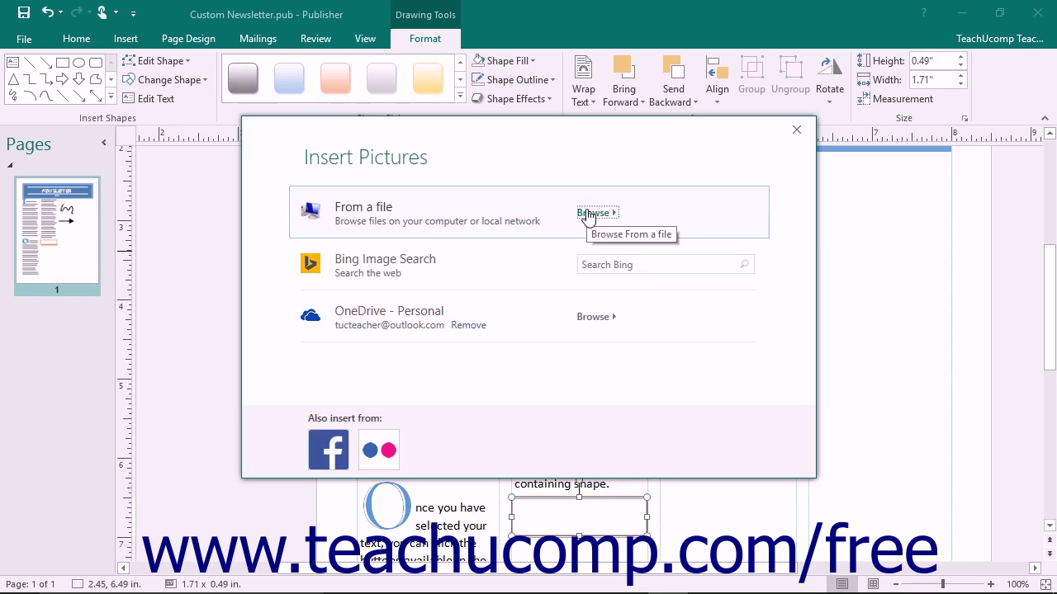
{"action": "left_click", "coordinate": [588, 216]}
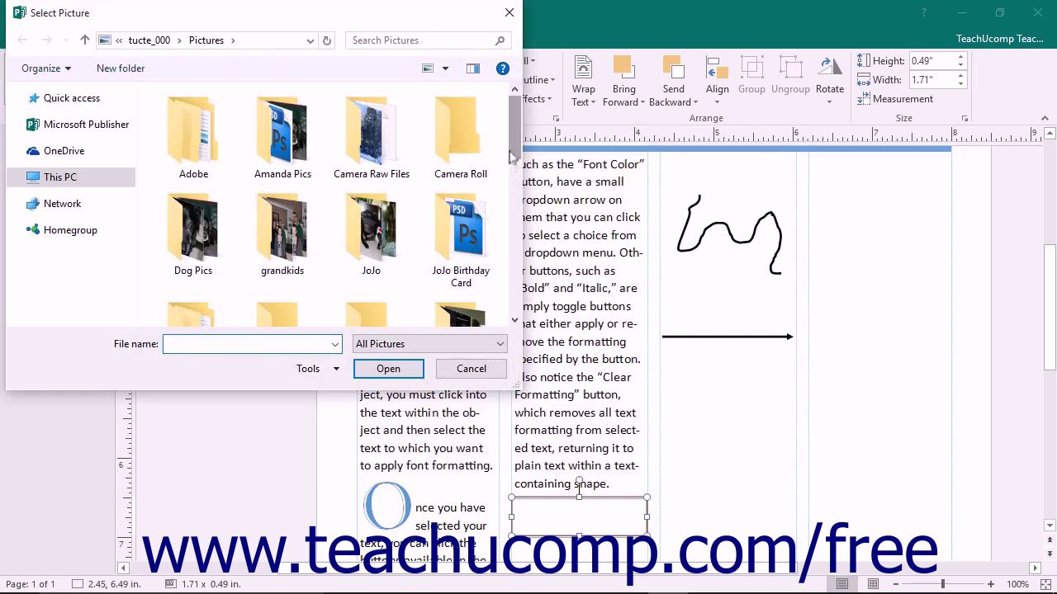
{"action": "scroll", "coordinate": [514, 167], "scroll_direction": "down", "scroll_amount": 2}
{"action": "scroll", "coordinate": [513, 165], "scroll_direction": "down", "scroll_amount": 3}
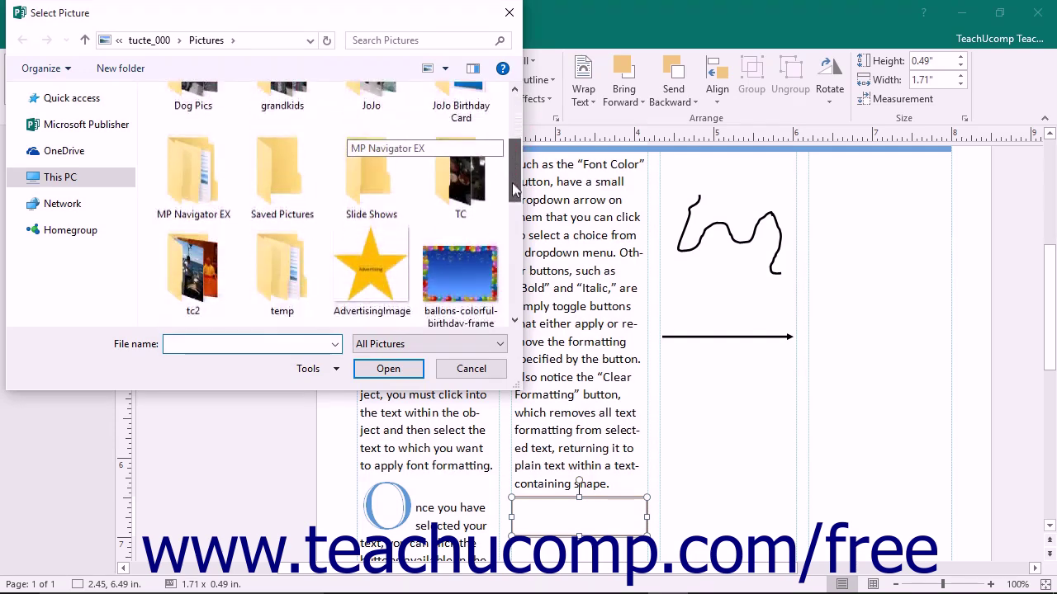
{"action": "left_click", "coordinate": [404, 277]}
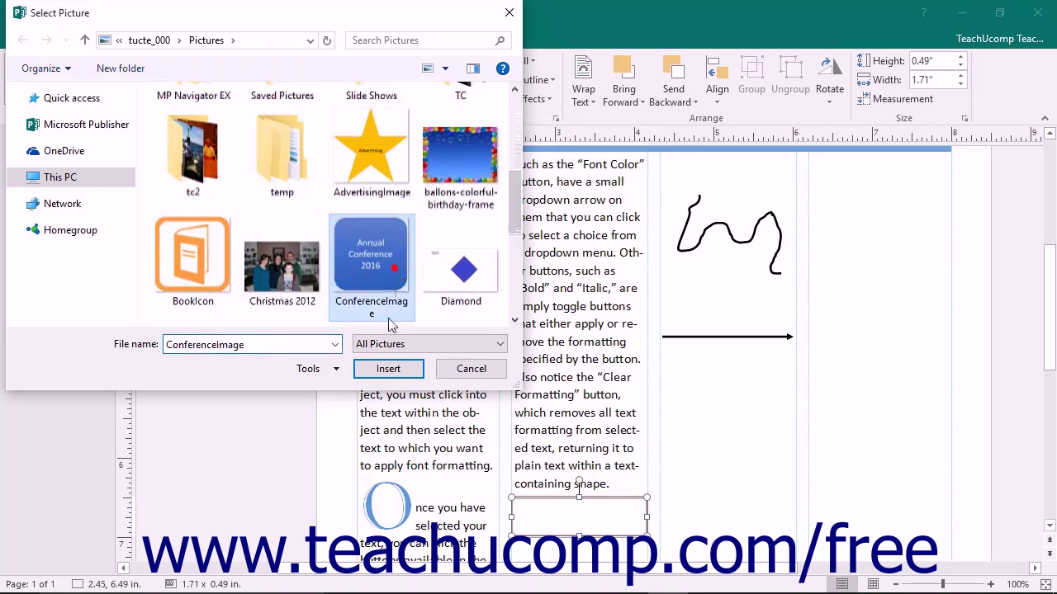
{"action": "left_click", "coordinate": [388, 368]}
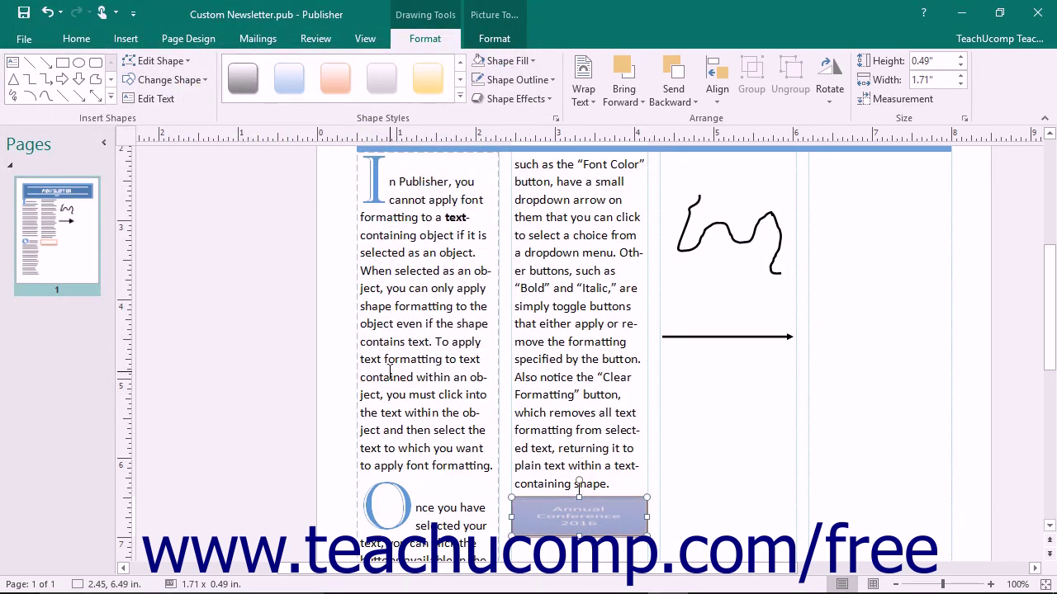
Try a dark gradient fill, then a marble texture fill on the rectangle.
{"action": "left_click", "coordinate": [510, 61]}
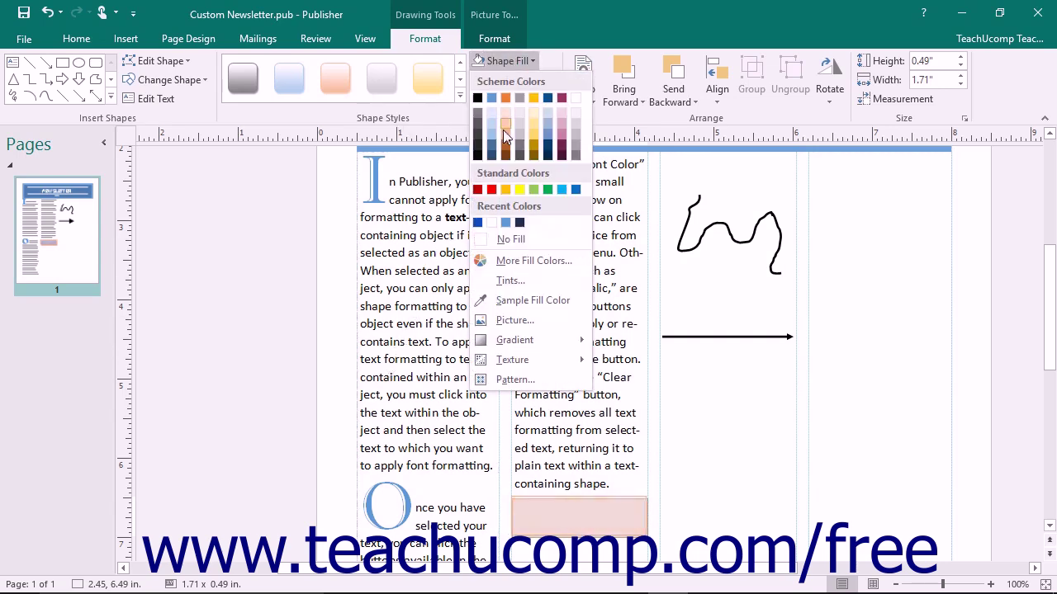
{"action": "mouse_move", "coordinate": [520, 340]}
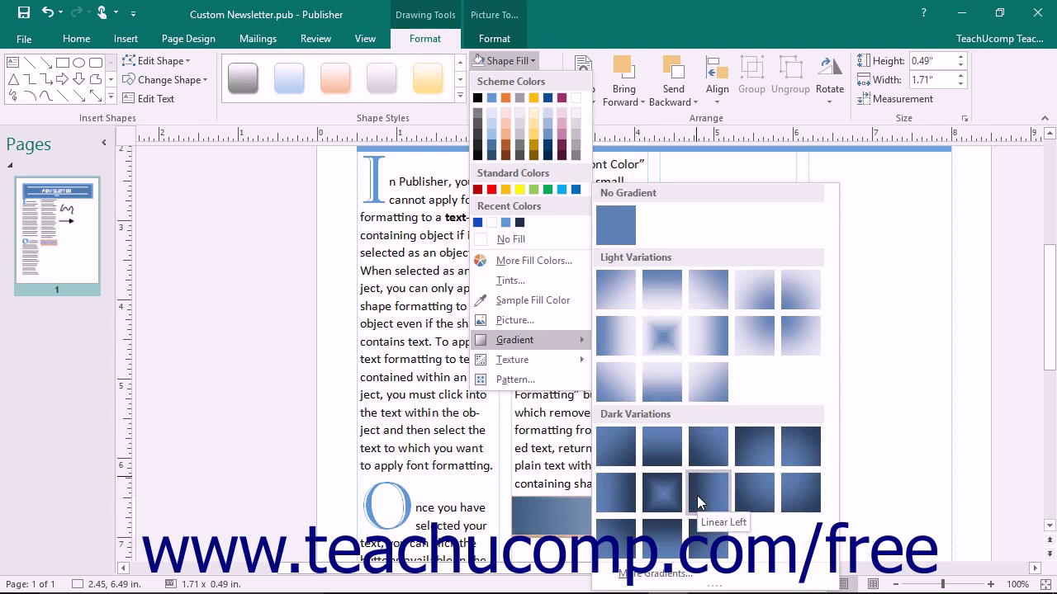
{"action": "left_click", "coordinate": [748, 498]}
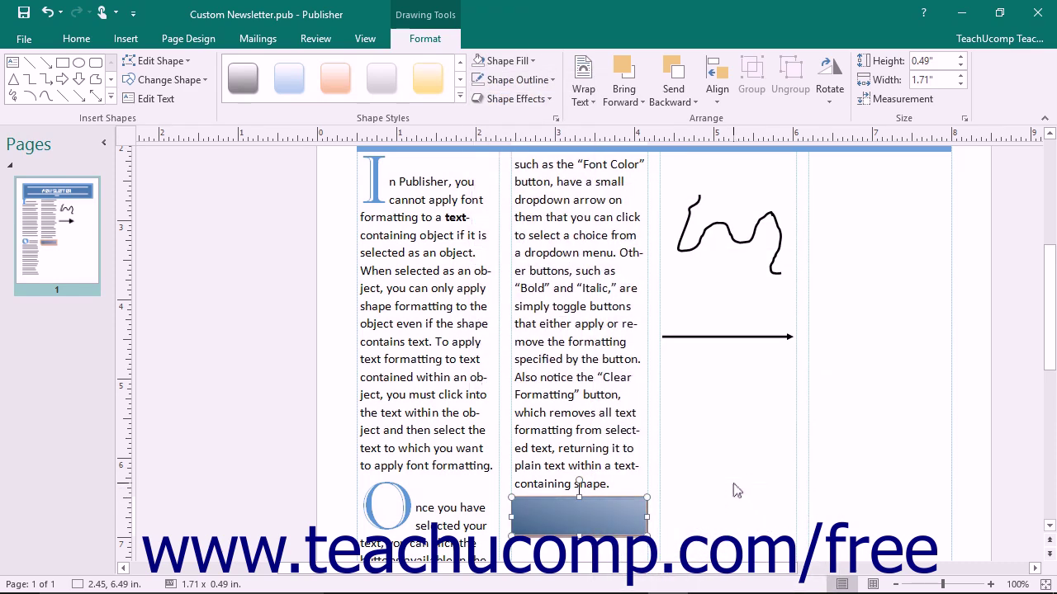
{"action": "left_click", "coordinate": [508, 60]}
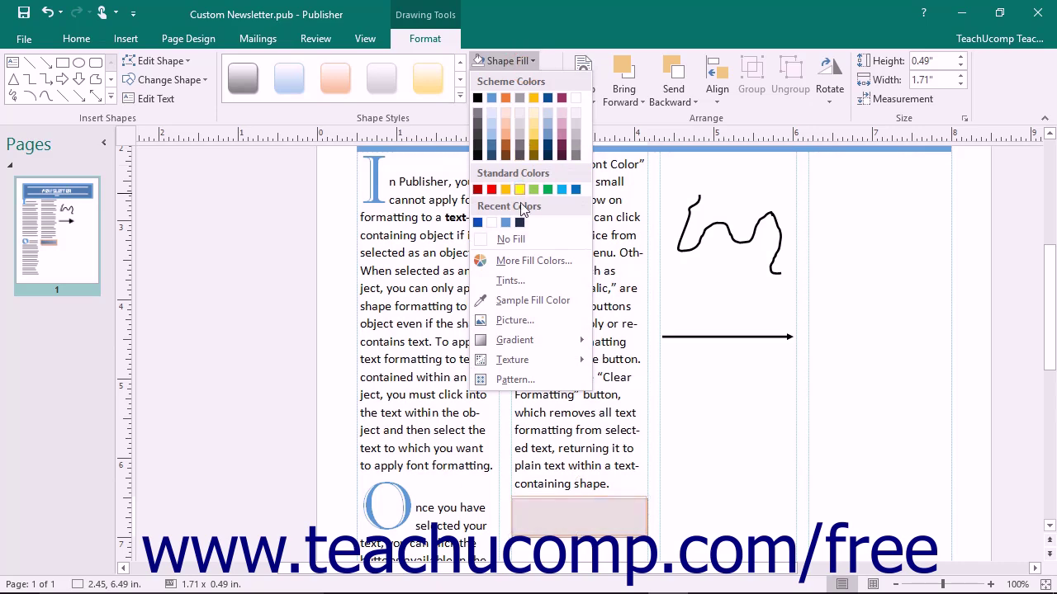
{"action": "mouse_move", "coordinate": [533, 361]}
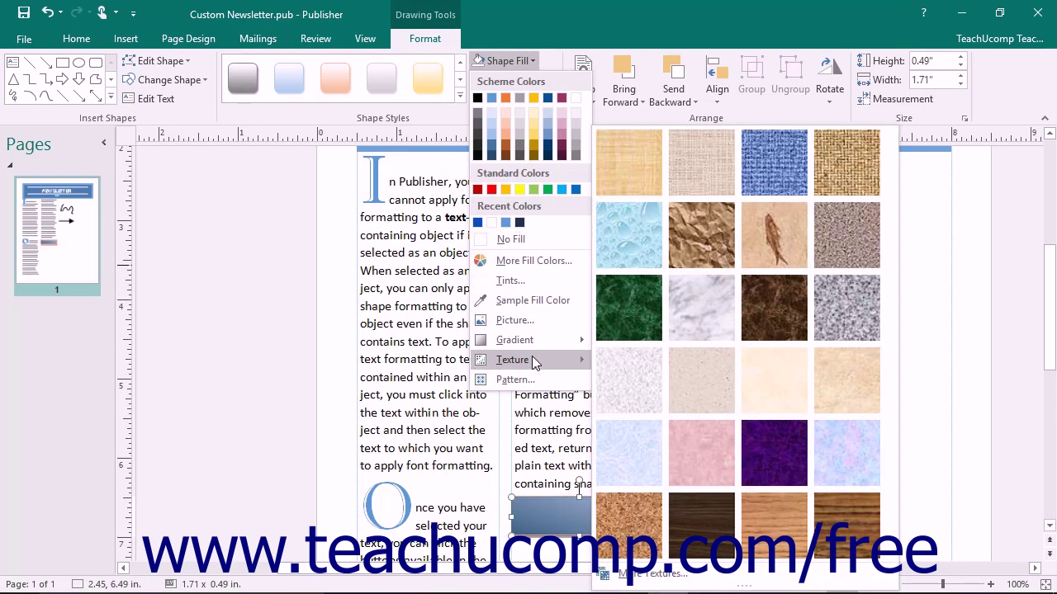
{"action": "left_click", "coordinate": [692, 320]}
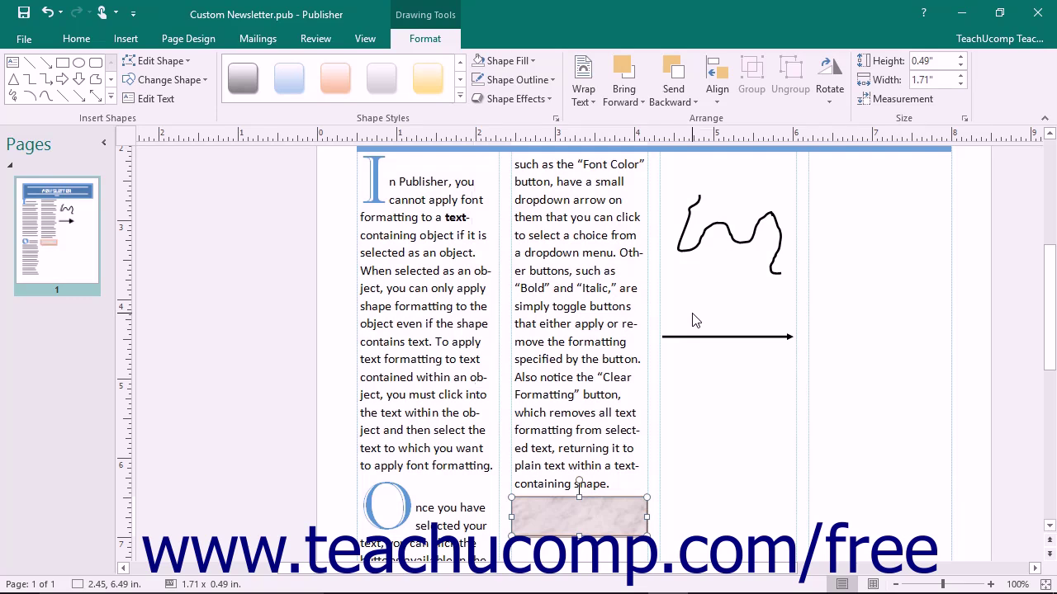
Apply a Wide downward diagonal pattern fill with a navy foreground colour.
{"action": "left_click", "coordinate": [519, 60]}
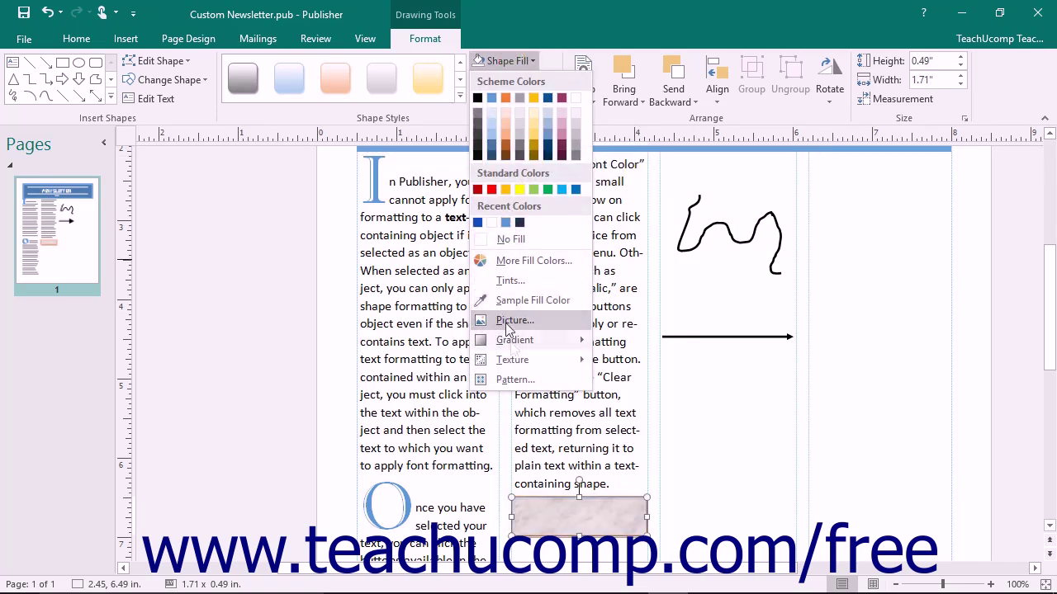
{"action": "left_click", "coordinate": [517, 380]}
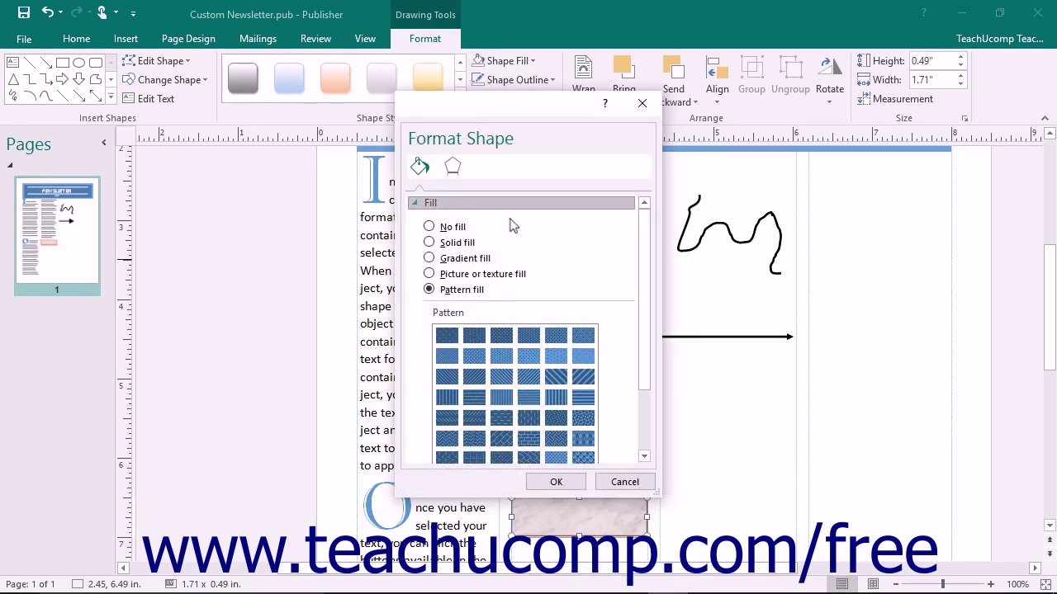
{"action": "left_click", "coordinate": [462, 289]}
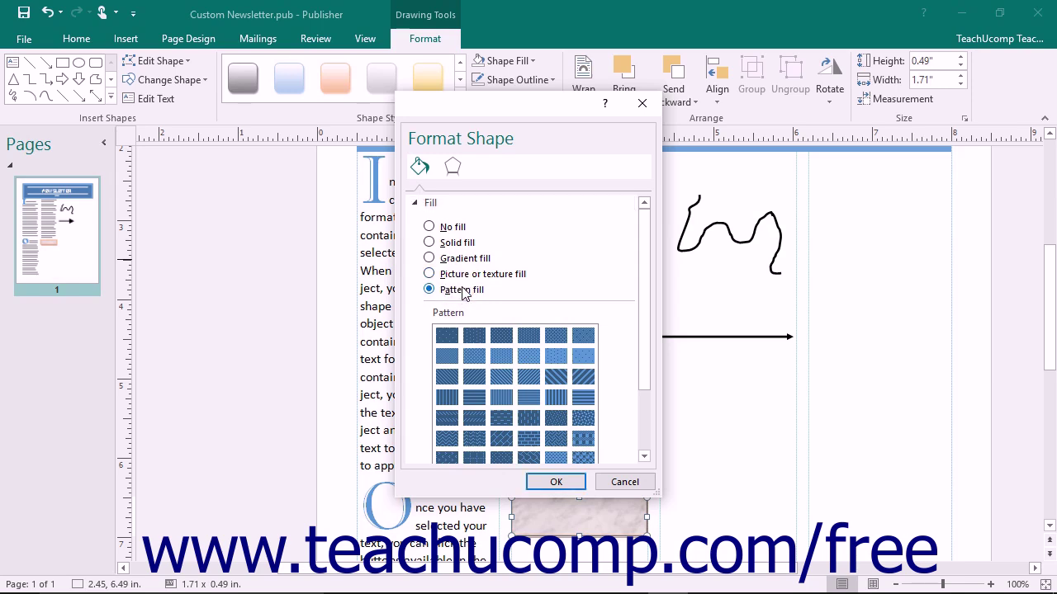
{"action": "left_click_drag", "start_coordinate": [647, 264], "coordinate": [636, 376]}
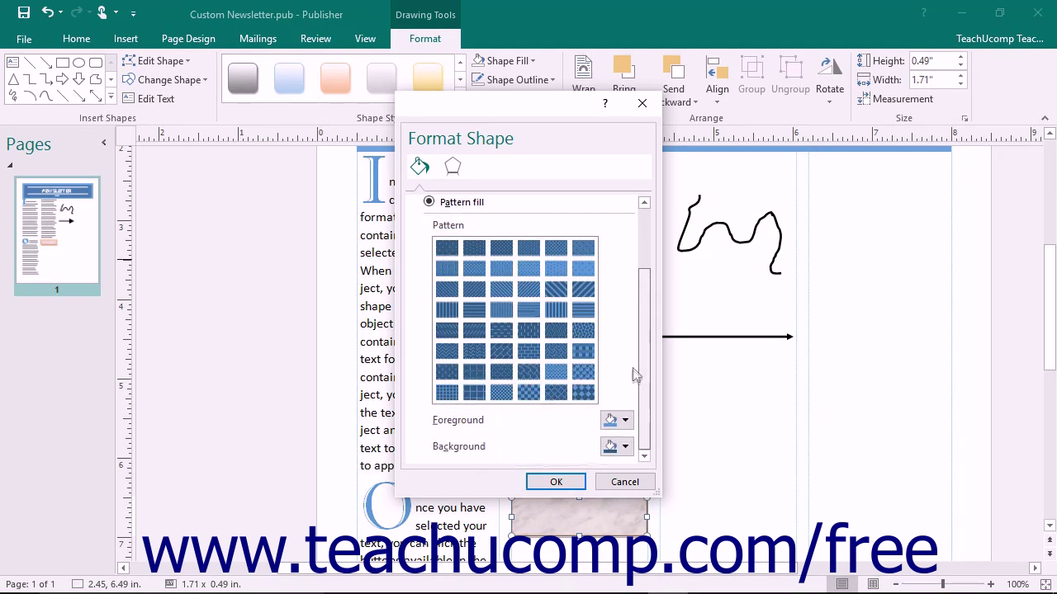
{"action": "left_click", "coordinate": [619, 421]}
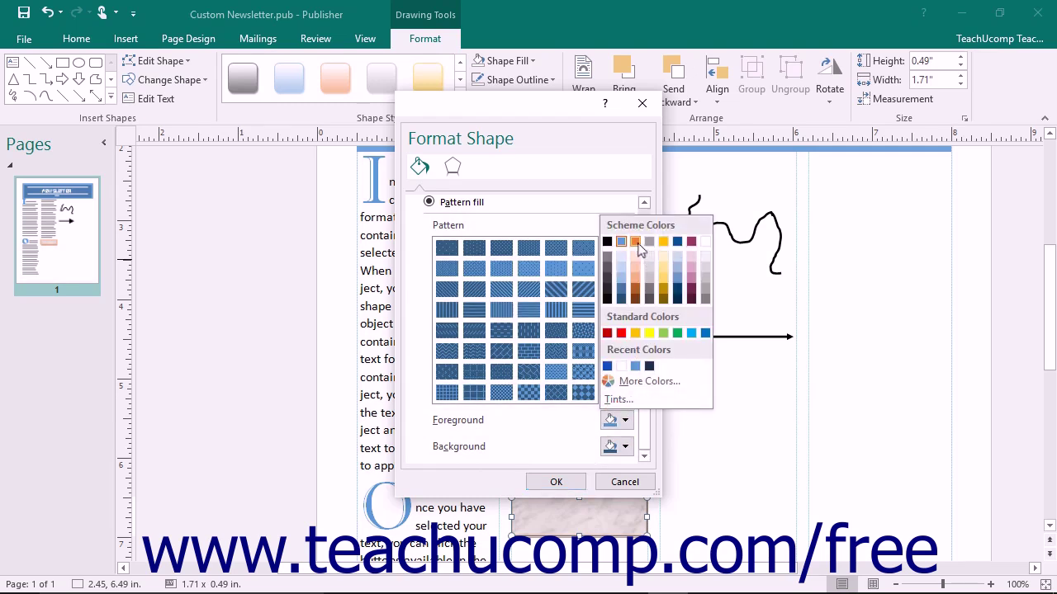
{"action": "left_click", "coordinate": [704, 242]}
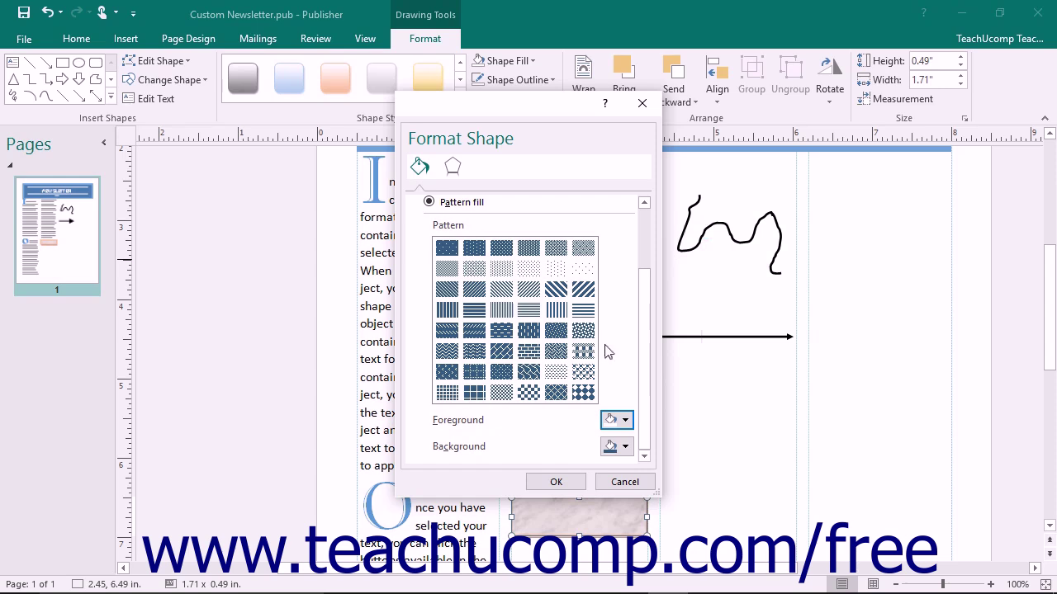
{"action": "left_click", "coordinate": [557, 290]}
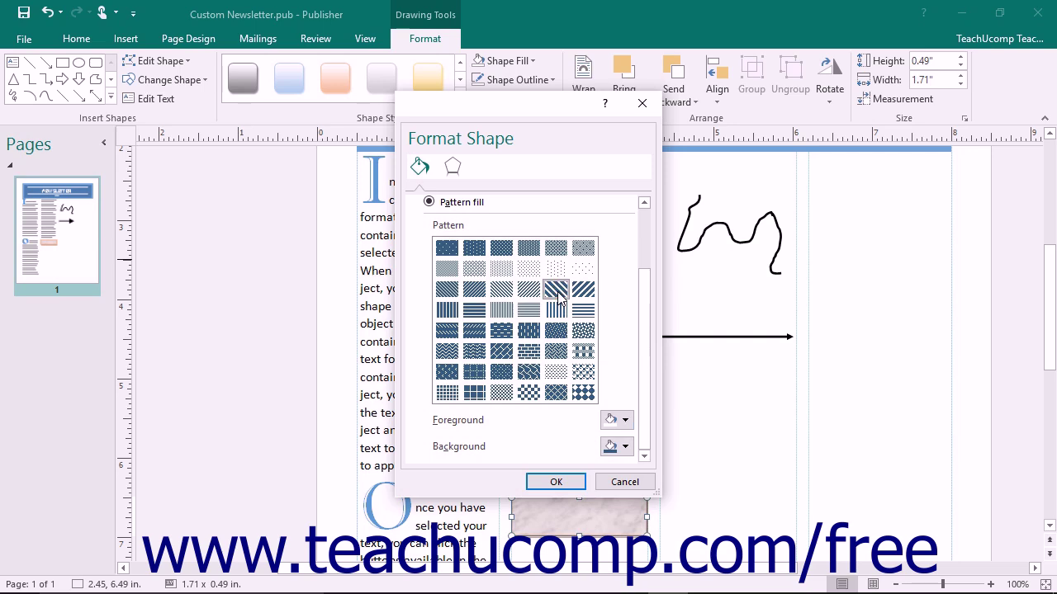
{"action": "left_click", "coordinate": [554, 483]}
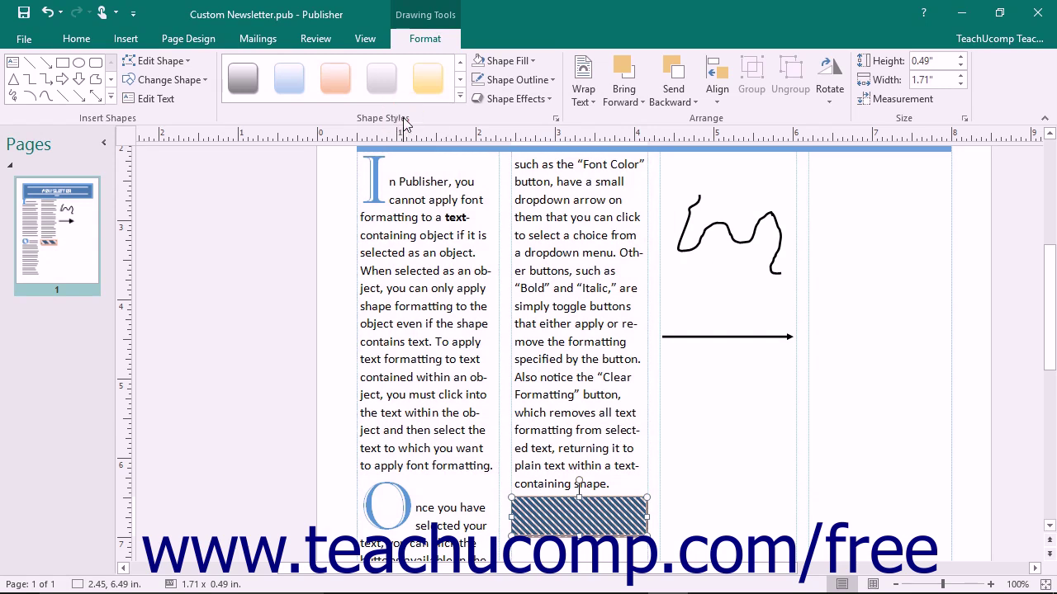
Colour the arrow line dark purple.
{"action": "left_click", "coordinate": [529, 82]}
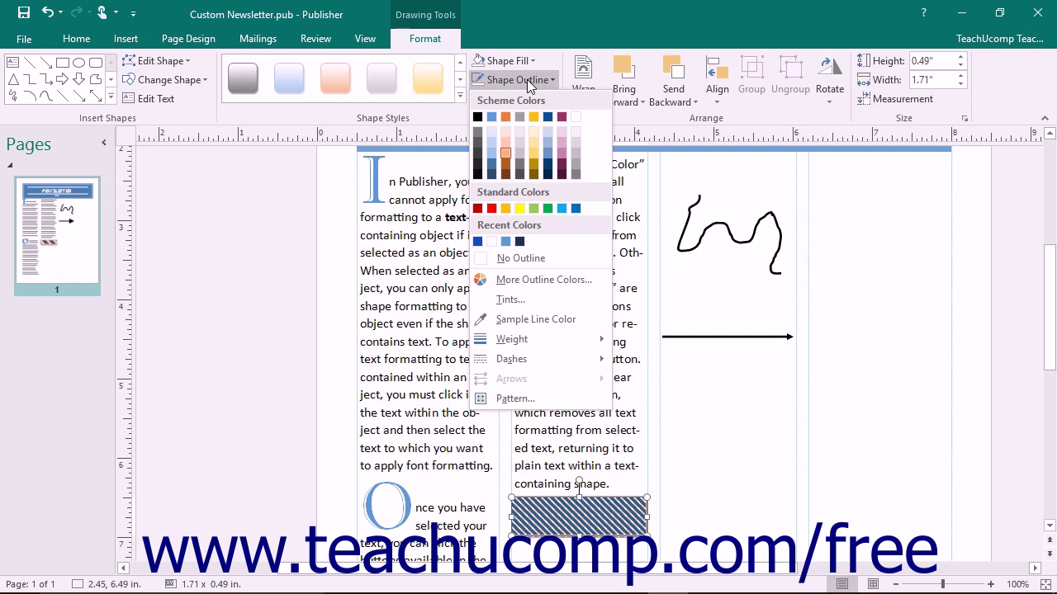
{"action": "left_click", "coordinate": [526, 79]}
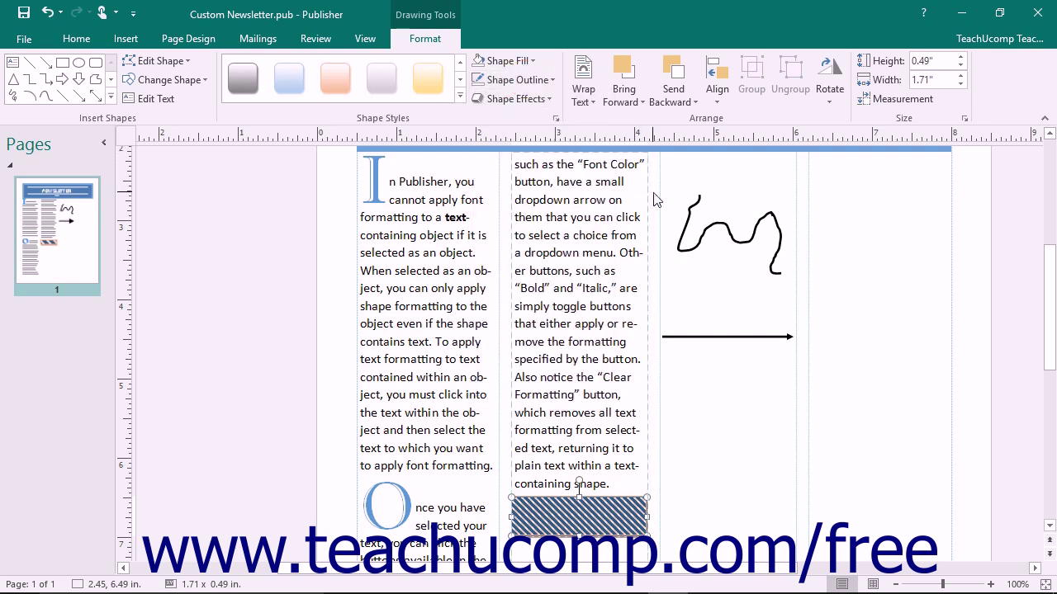
{"action": "left_click", "coordinate": [691, 337]}
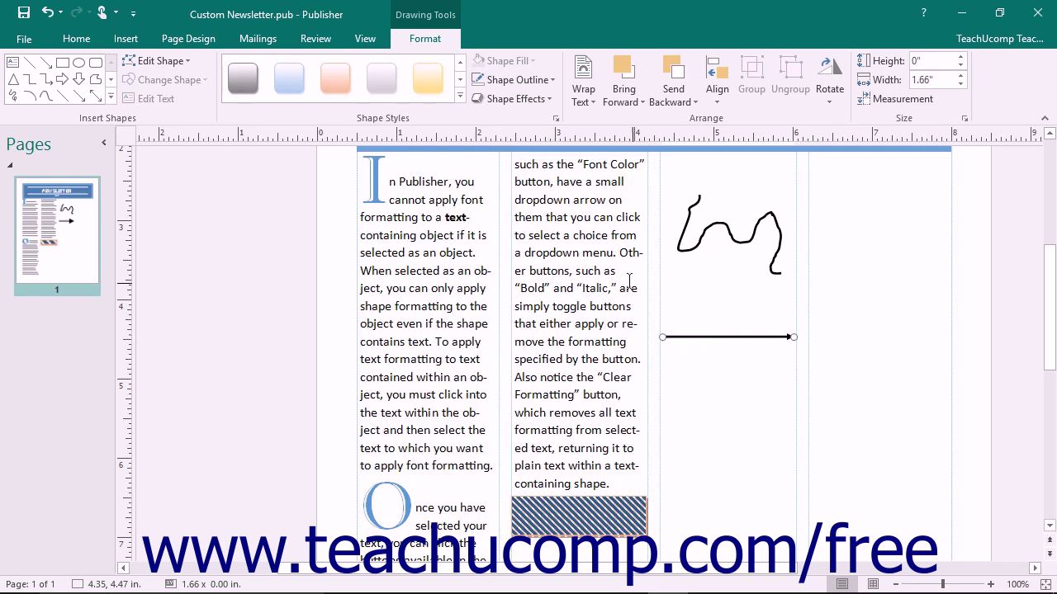
{"action": "left_click", "coordinate": [519, 82]}
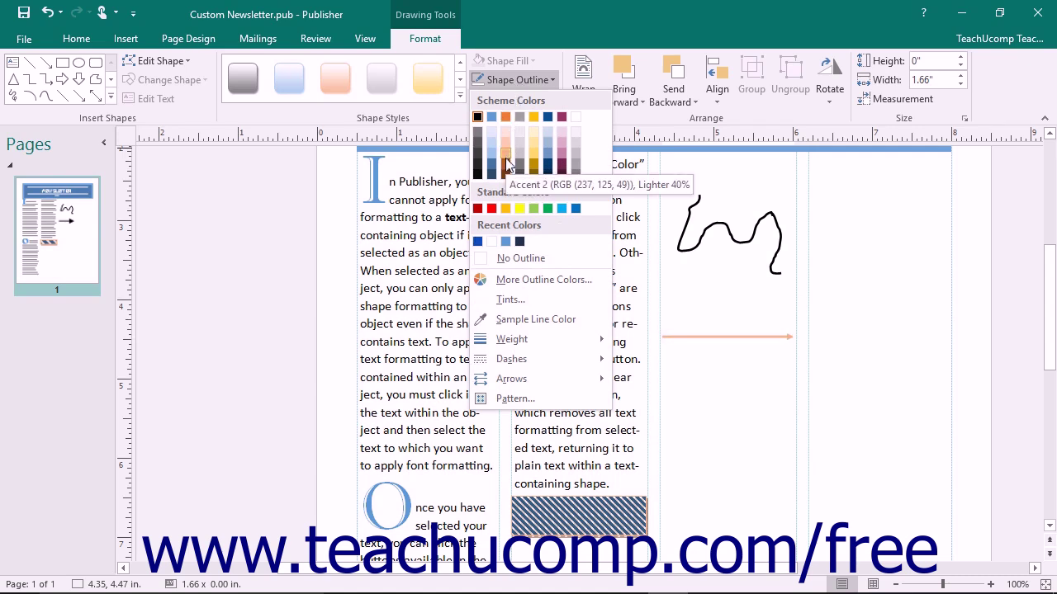
{"action": "left_click", "coordinate": [562, 171]}
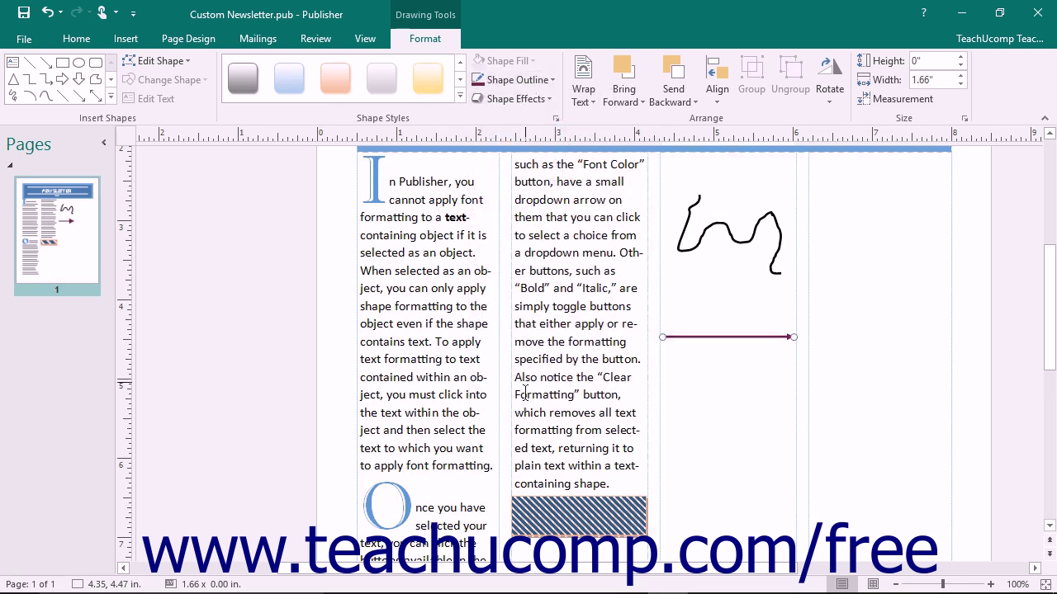
Remove the hatched rectangle's outline, then reselect the arrow.
{"action": "left_click", "coordinate": [551, 520]}
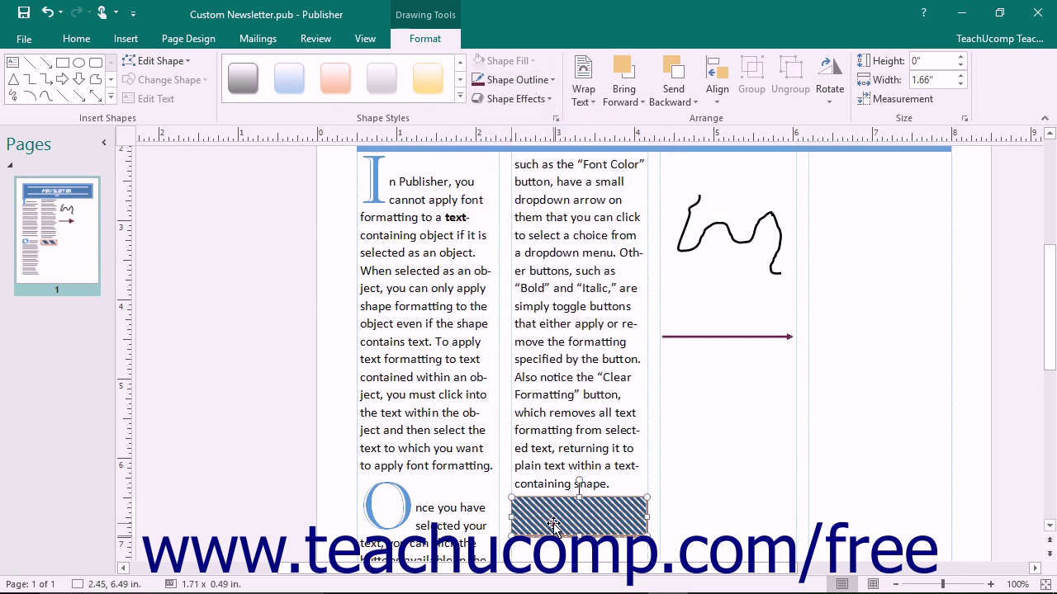
{"action": "left_click", "coordinate": [541, 79]}
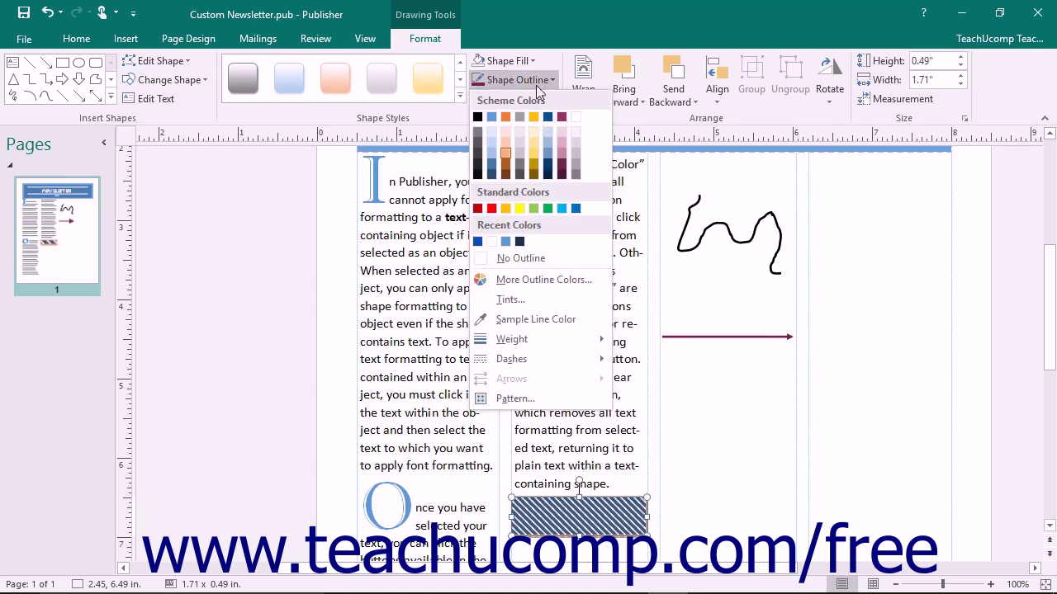
{"action": "left_click", "coordinate": [537, 260]}
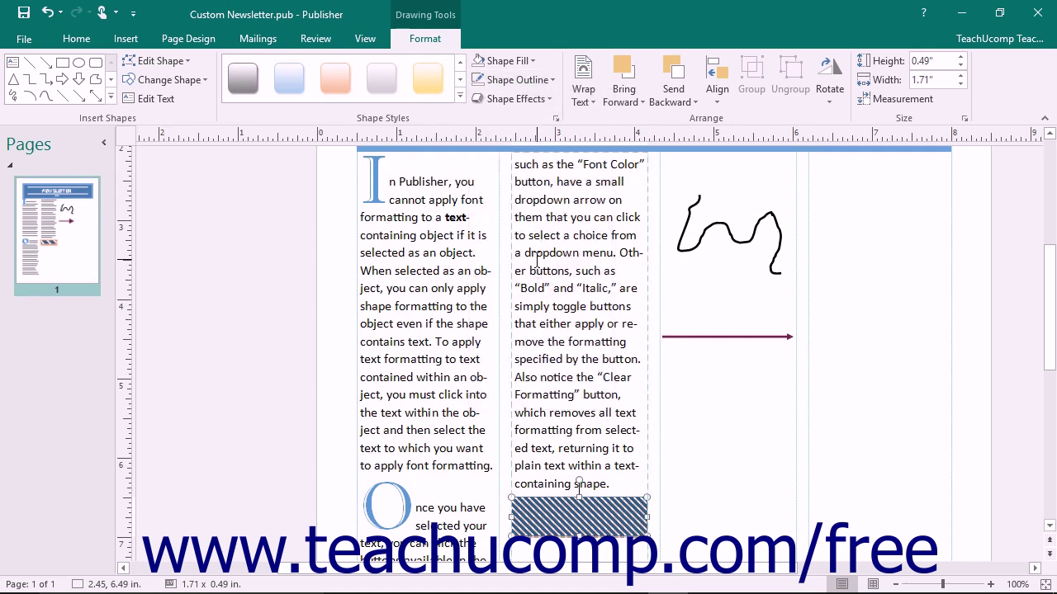
{"action": "left_click", "coordinate": [669, 337]}
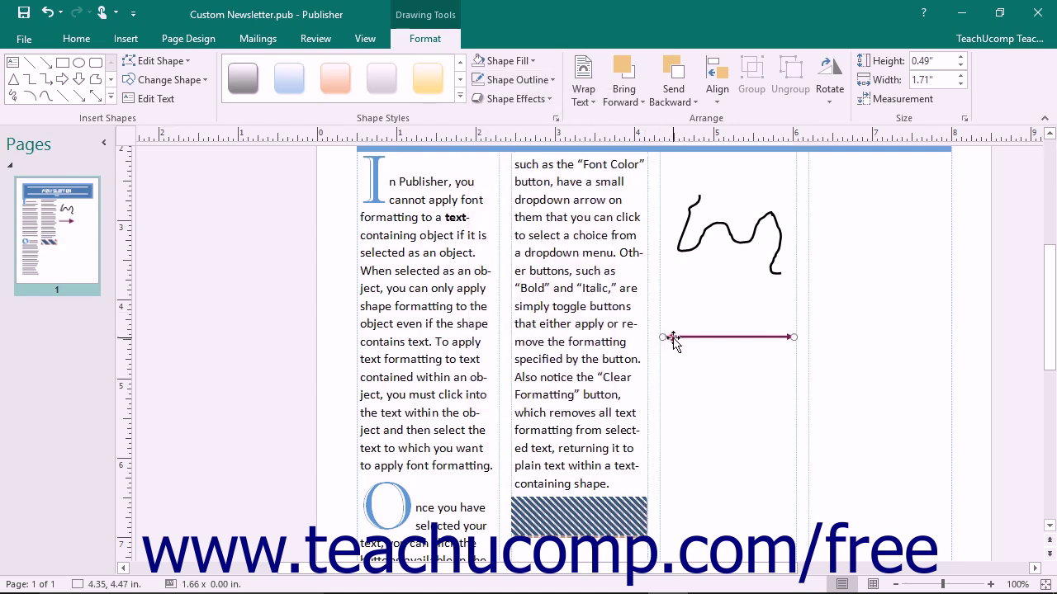
Make the arrow line 3 pt thick.
{"action": "left_click", "coordinate": [526, 86]}
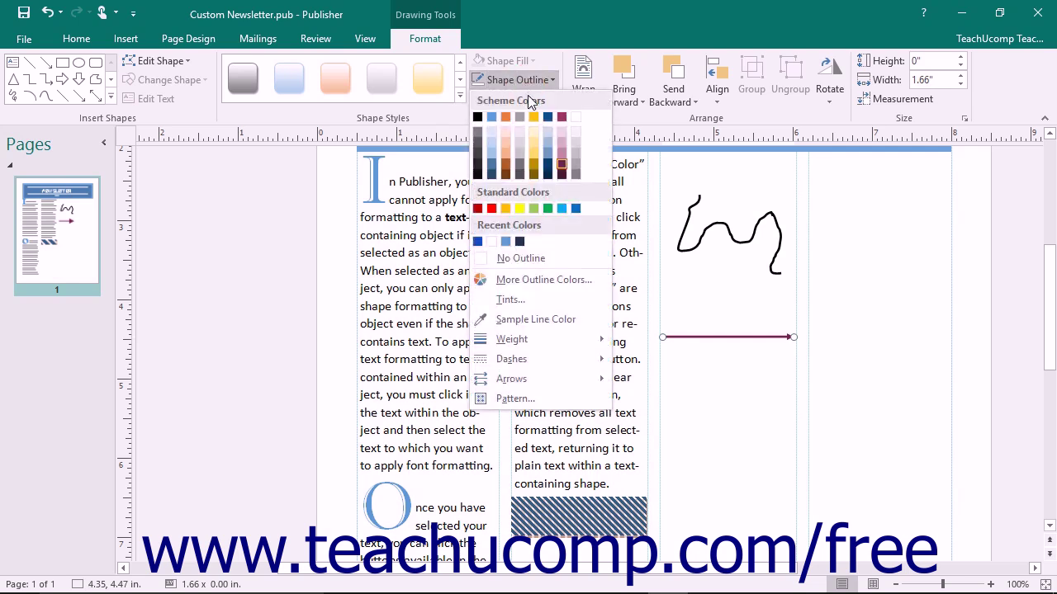
{"action": "mouse_move", "coordinate": [525, 343]}
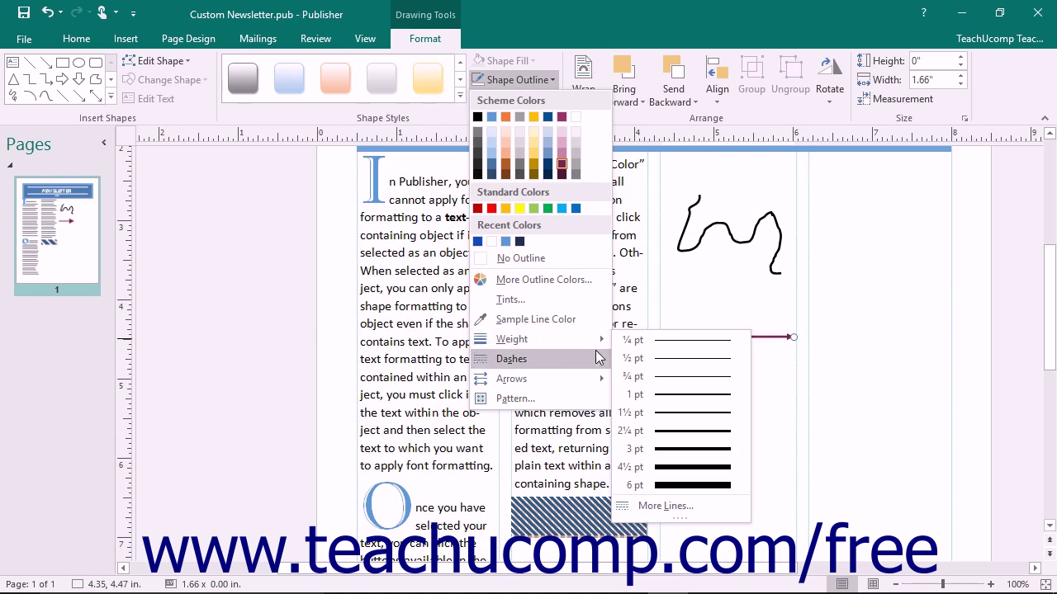
{"action": "left_click", "coordinate": [682, 451]}
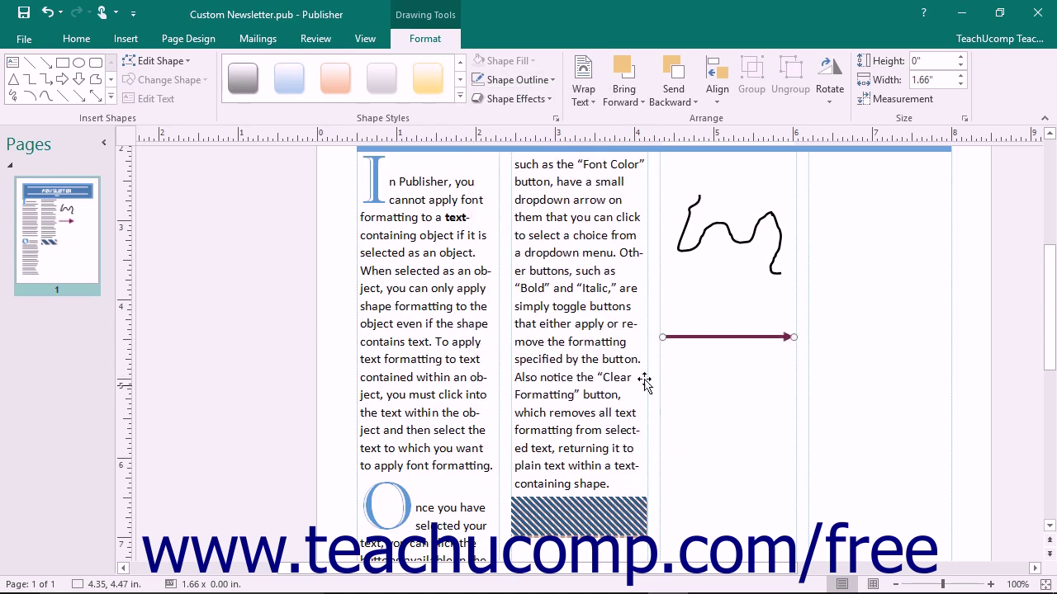
Change the arrow line to the long dash style.
{"action": "left_click", "coordinate": [509, 82]}
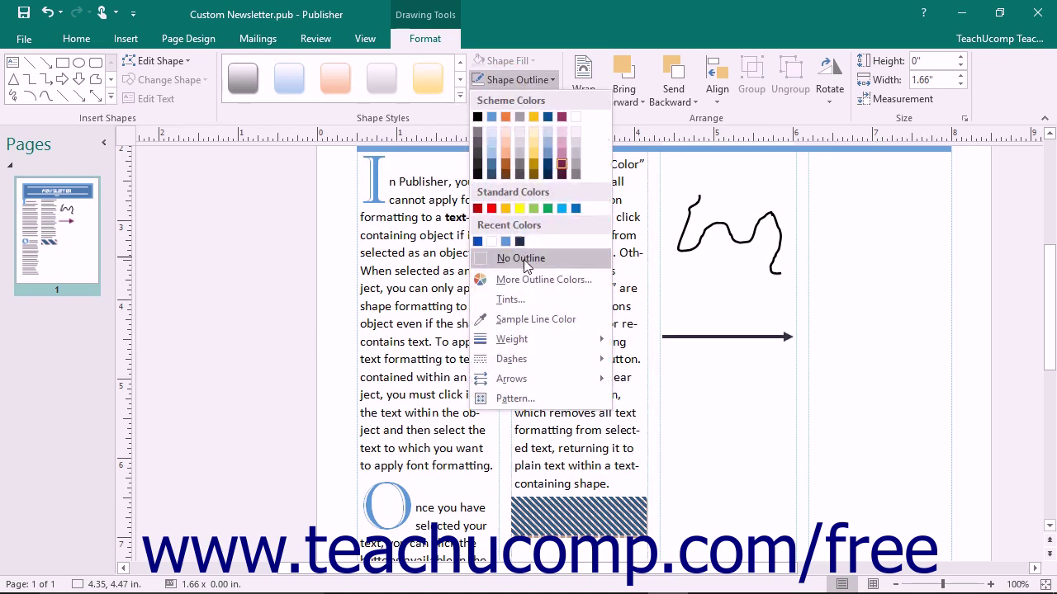
{"action": "mouse_move", "coordinate": [536, 358]}
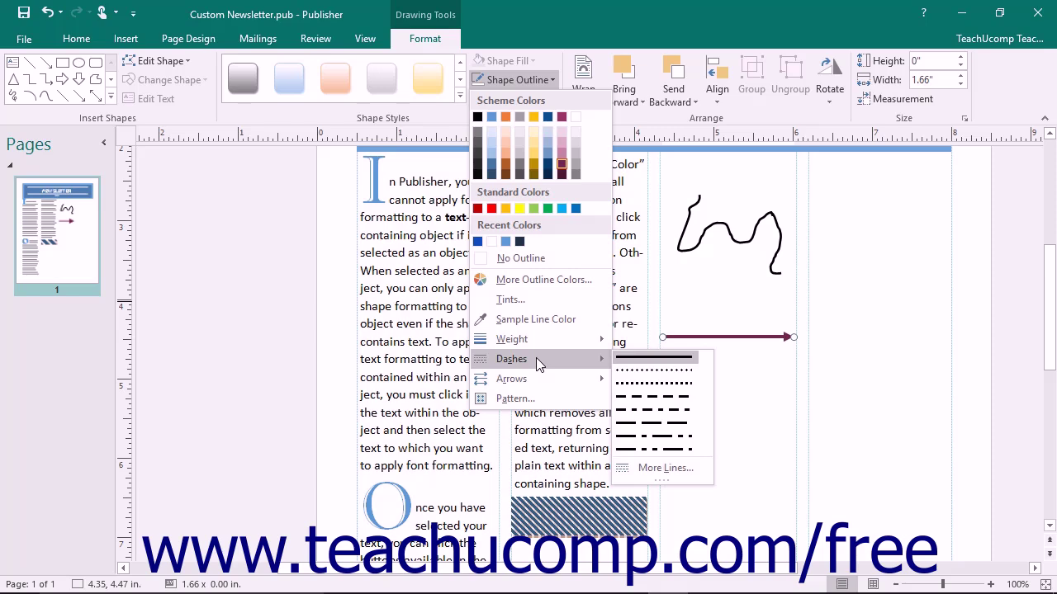
{"action": "left_click", "coordinate": [646, 424]}
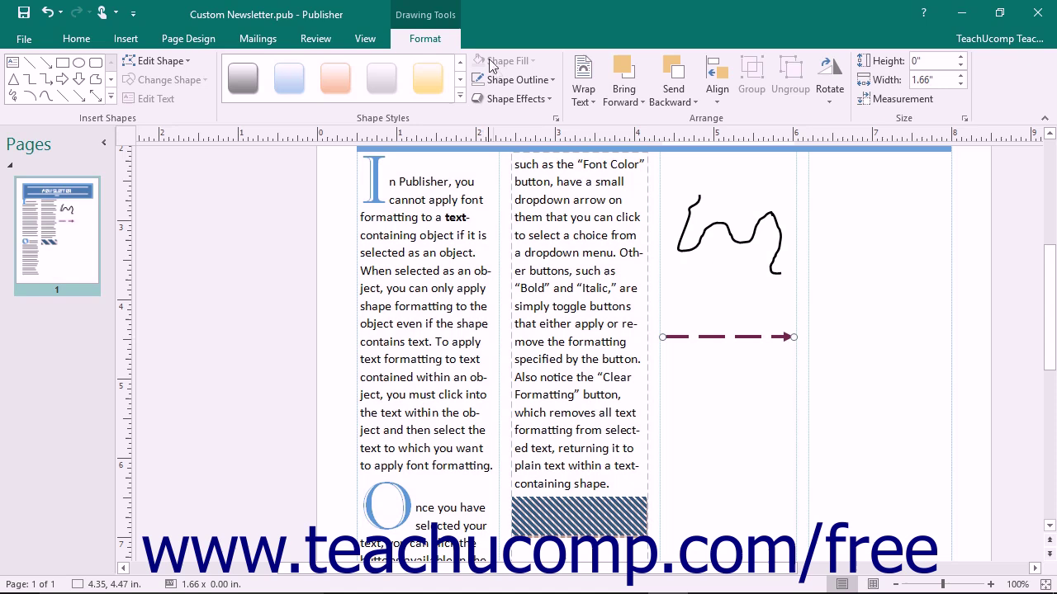
Give the dashed maroon line the double-headed arrow style, with arrowheads at both ends.
{"action": "left_click", "coordinate": [501, 82]}
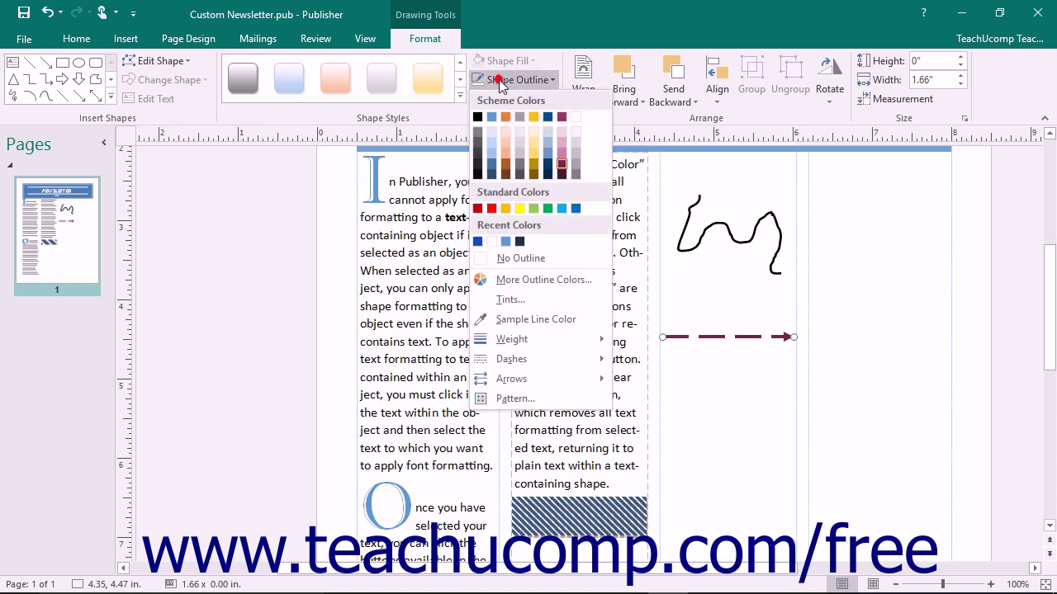
{"action": "mouse_move", "coordinate": [567, 378]}
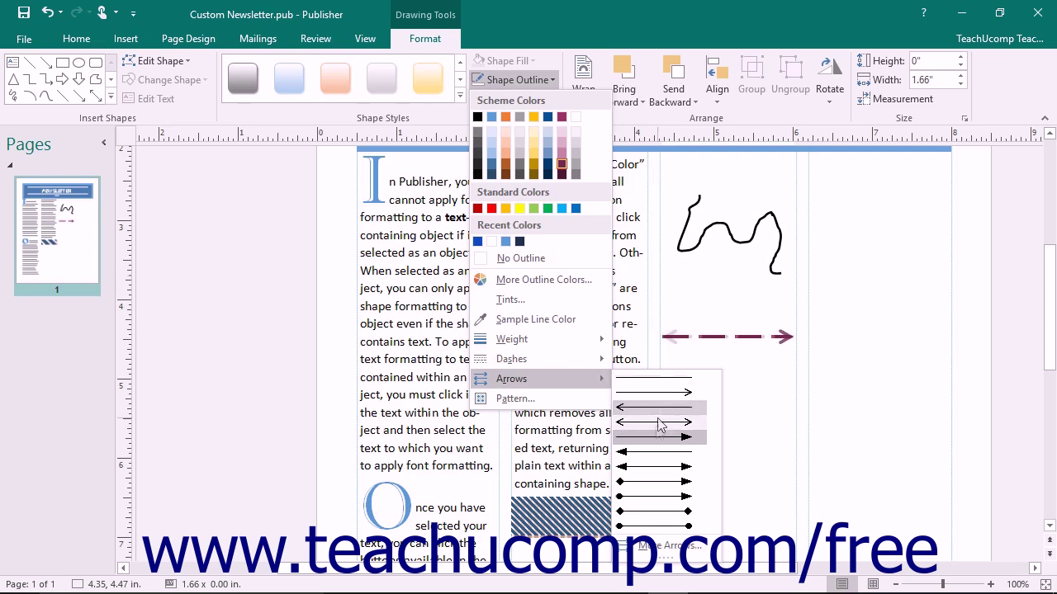
{"action": "left_click", "coordinate": [650, 463]}
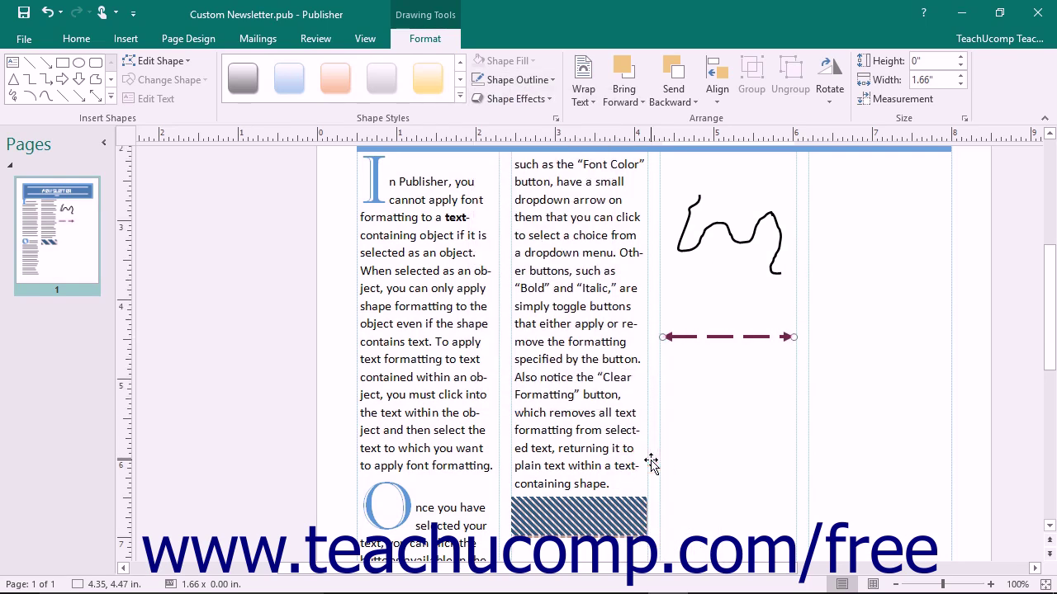
Open the Patterned Lines settings and close them without making changes.
{"action": "left_click", "coordinate": [513, 79]}
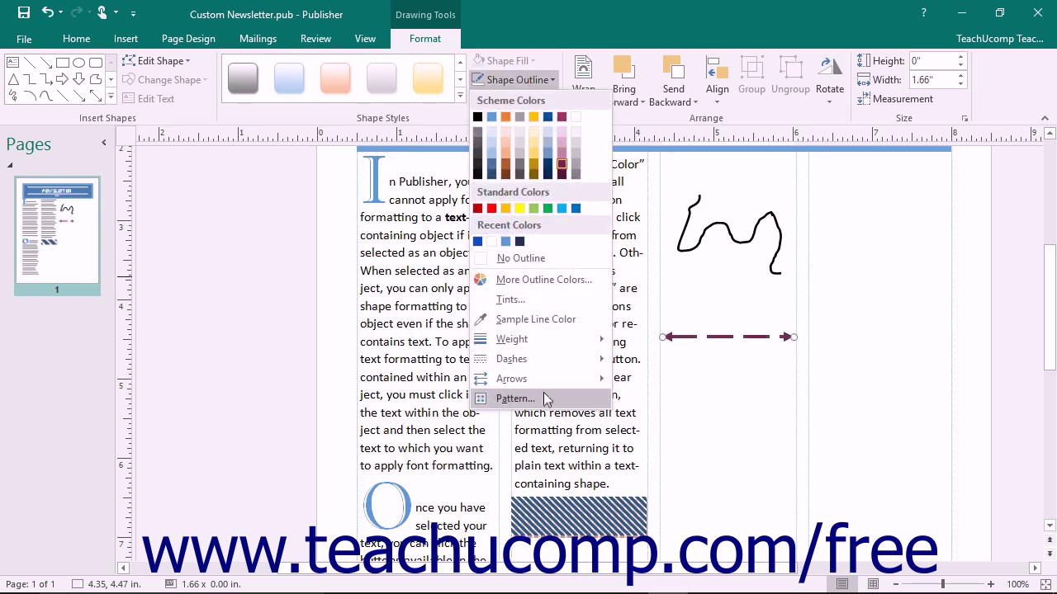
{"action": "left_click", "coordinate": [544, 397]}
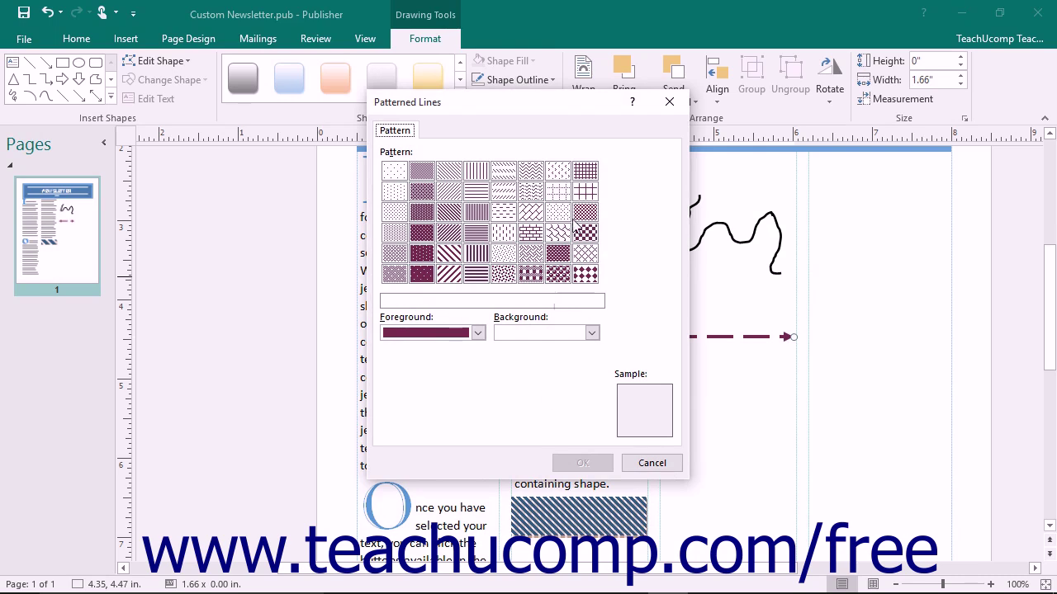
{"action": "left_click", "coordinate": [668, 102]}
Apply a Reflection variation from Shape Effects to the hatched rectangle under column two.
{"action": "left_click", "coordinate": [580, 513]}
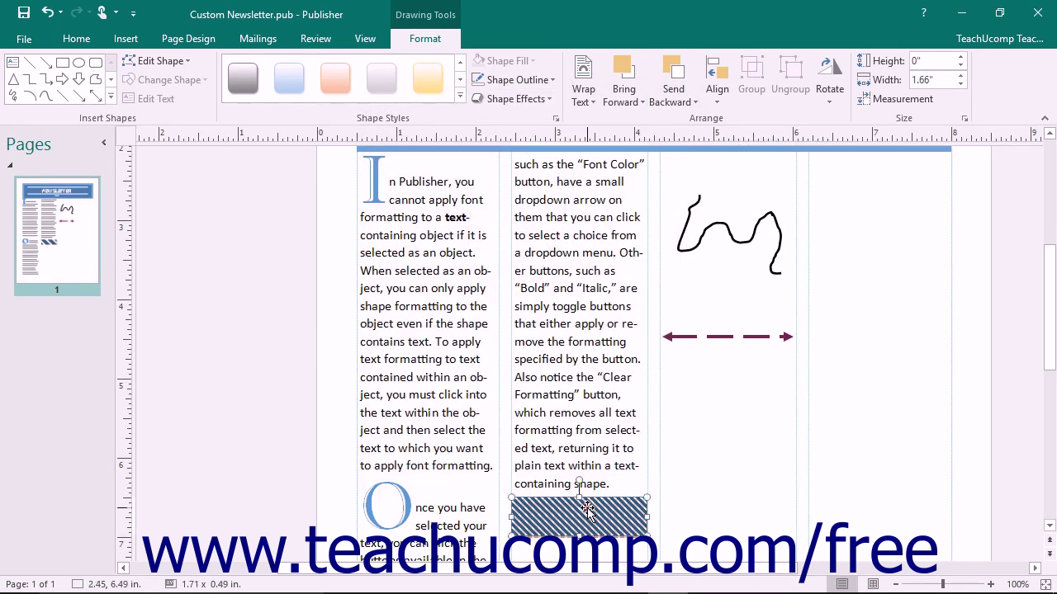
{"action": "left_click", "coordinate": [544, 98]}
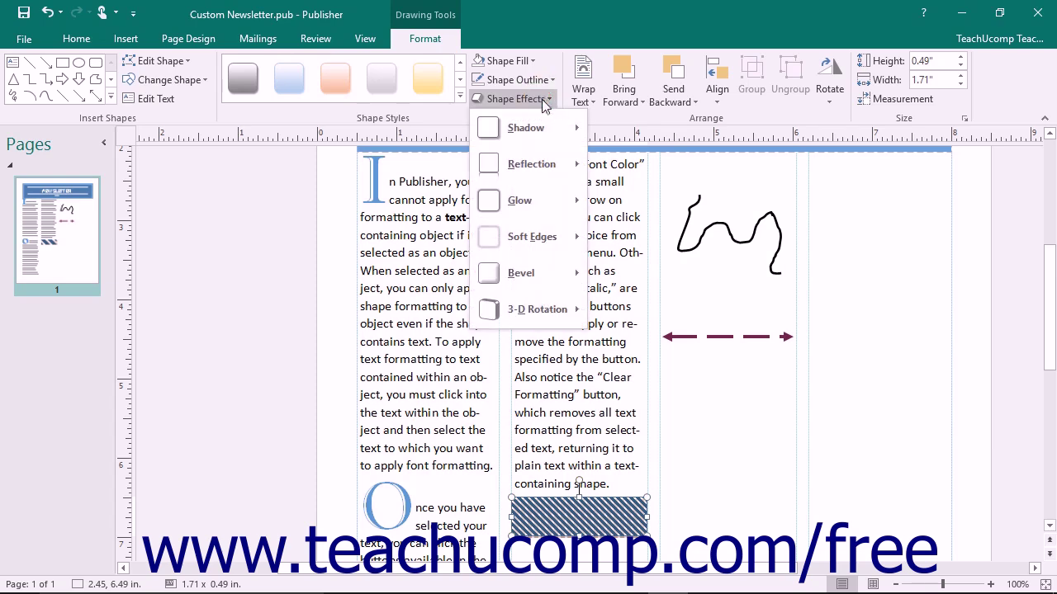
{"action": "mouse_move", "coordinate": [542, 169]}
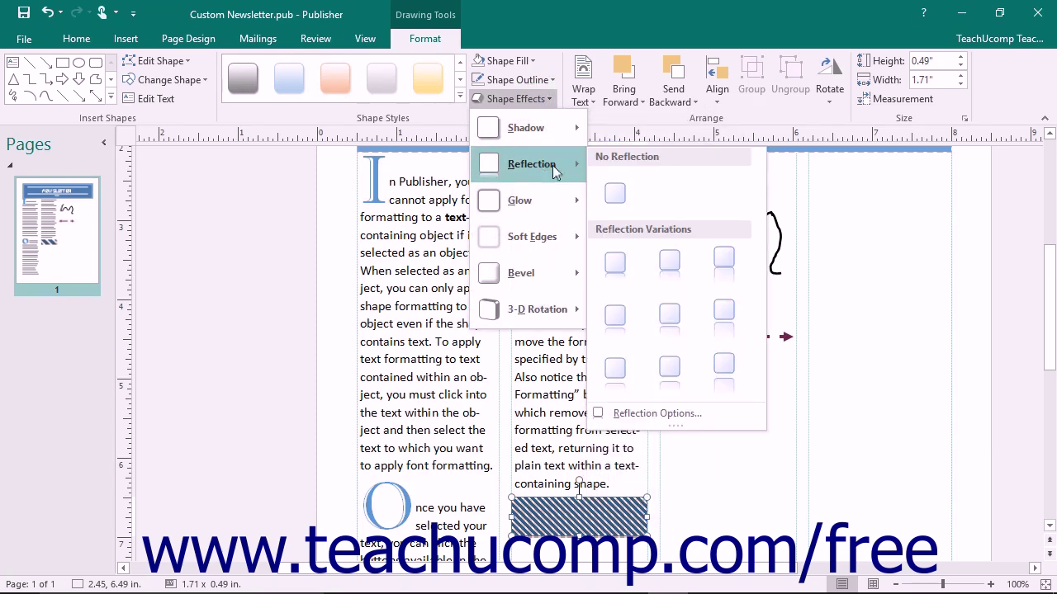
{"action": "left_click", "coordinate": [661, 276]}
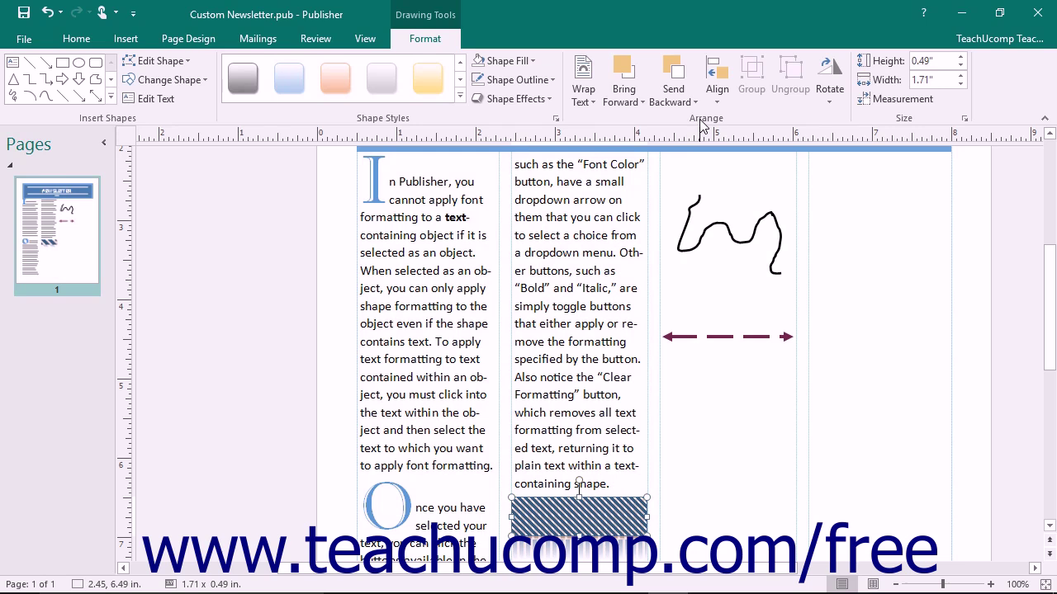
Set the hatched rectangle's text wrapping to Top and Bottom, then check the arrange and align options.
{"action": "left_click", "coordinate": [582, 92]}
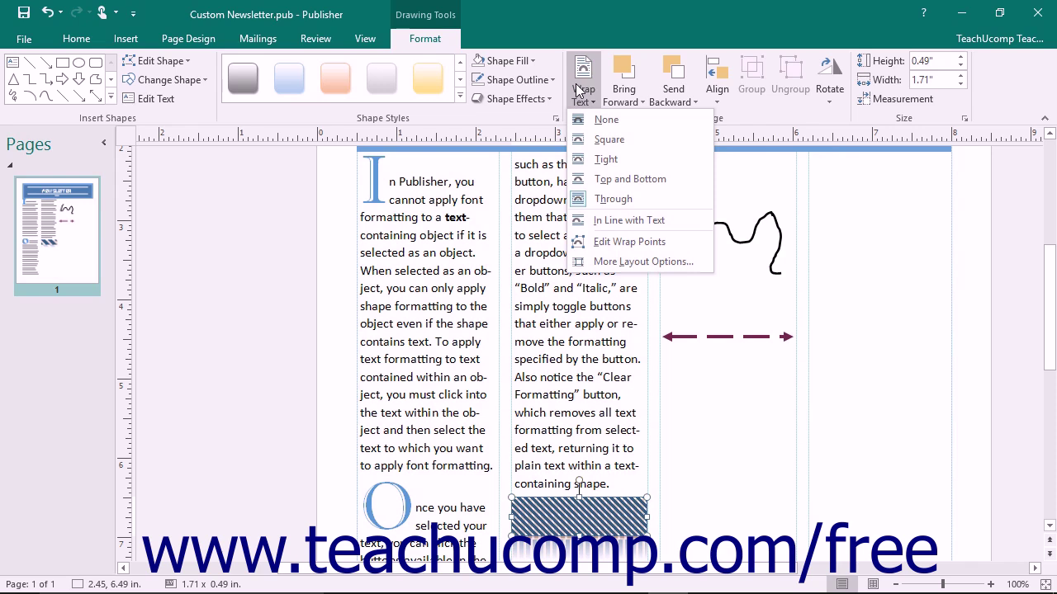
{"action": "left_click", "coordinate": [587, 179]}
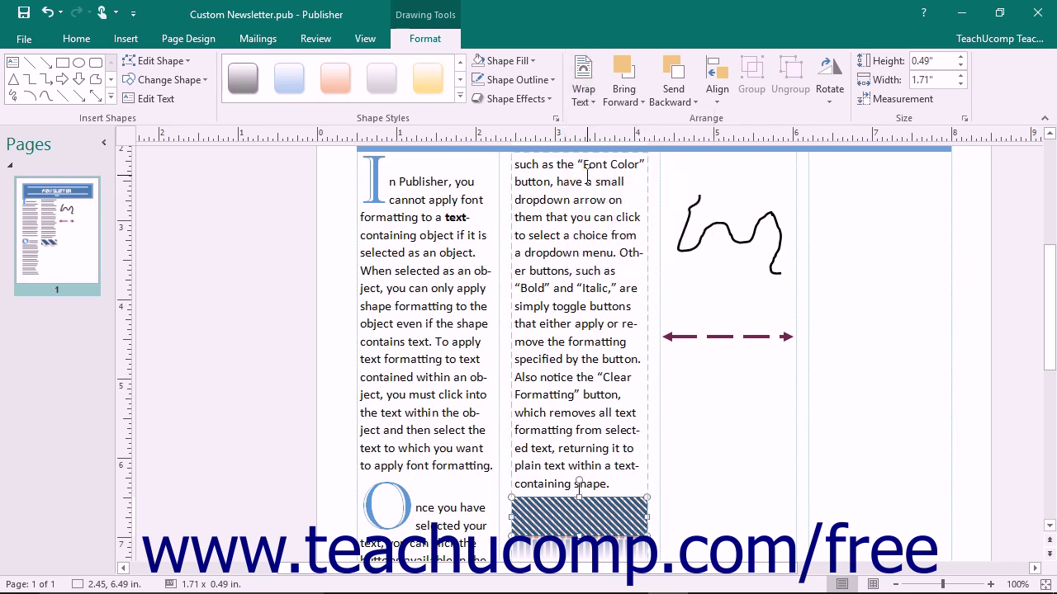
{"action": "left_click", "coordinate": [626, 99]}
{"action": "left_click", "coordinate": [673, 98]}
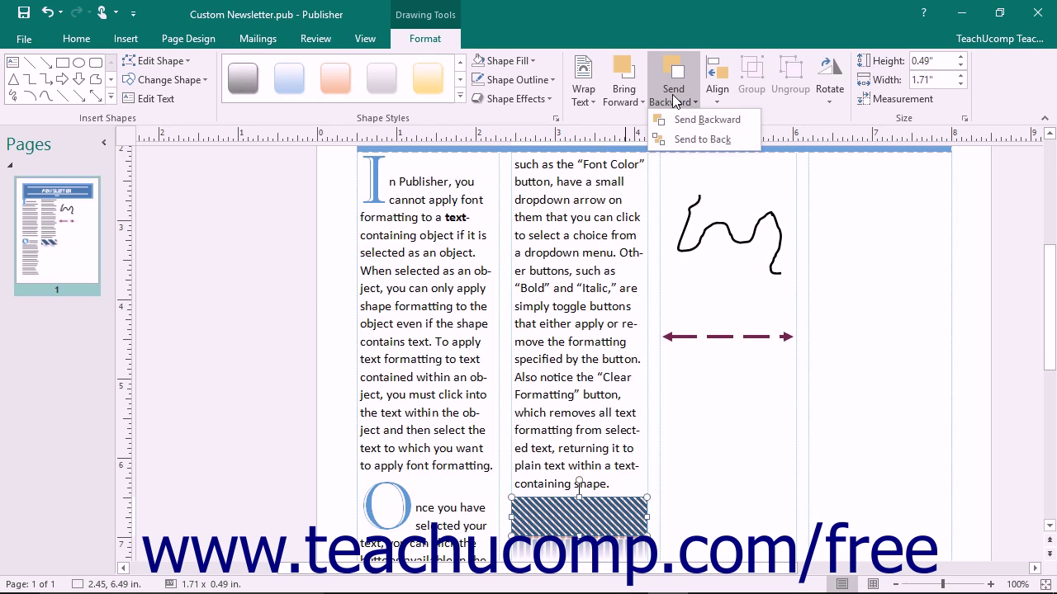
{"action": "left_click", "coordinate": [711, 92]}
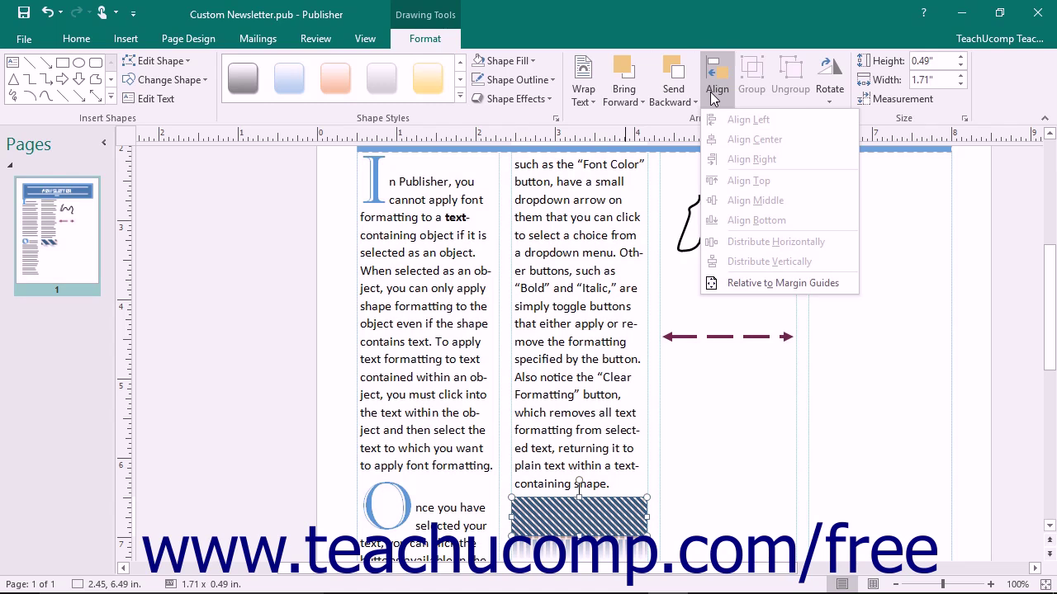
{"action": "left_click", "coordinate": [711, 92]}
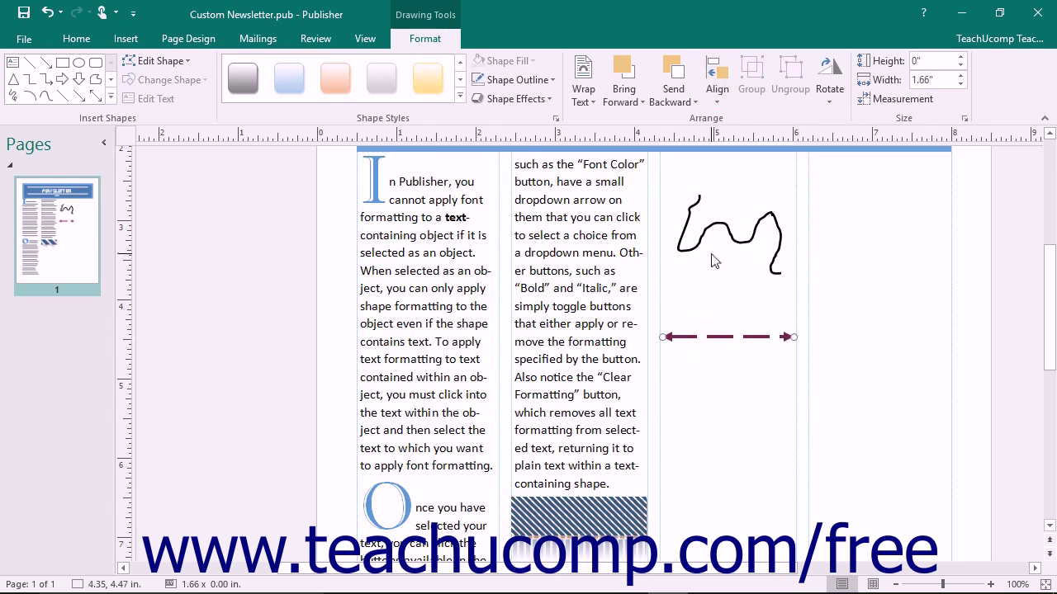
Select the squiggle with the dashed arrow, group them, then ungroup them again.
{"action": "left_click", "coordinate": [715, 229], "text": "shift"}
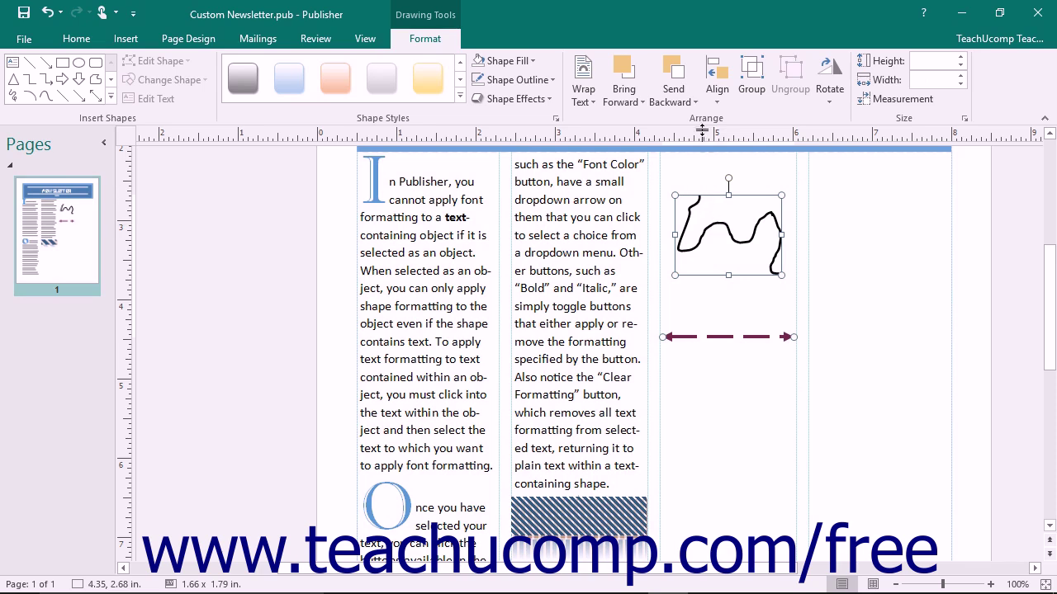
{"action": "left_click", "coordinate": [753, 91]}
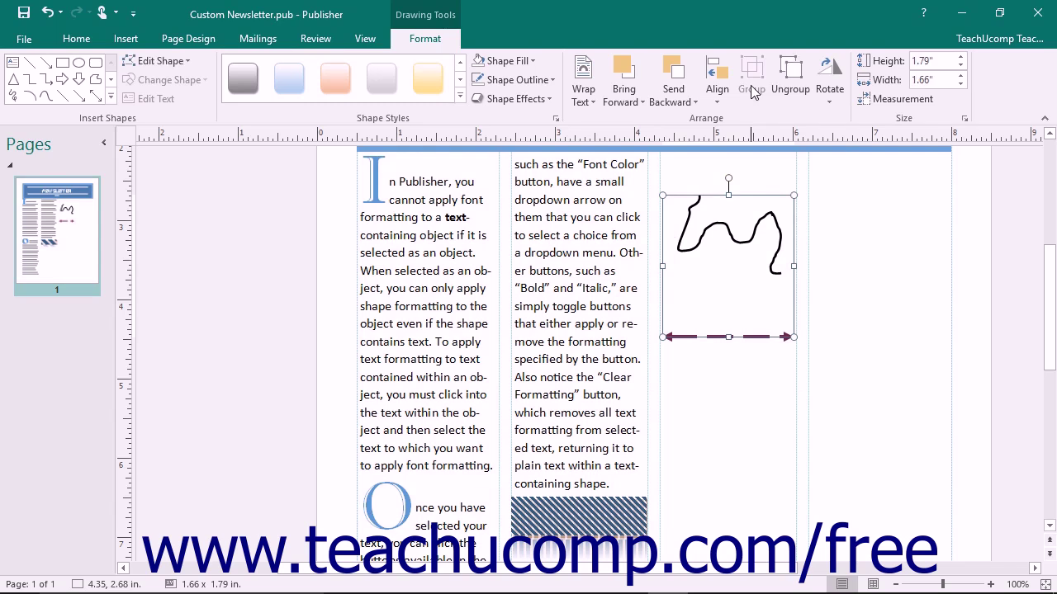
{"action": "left_click", "coordinate": [799, 90]}
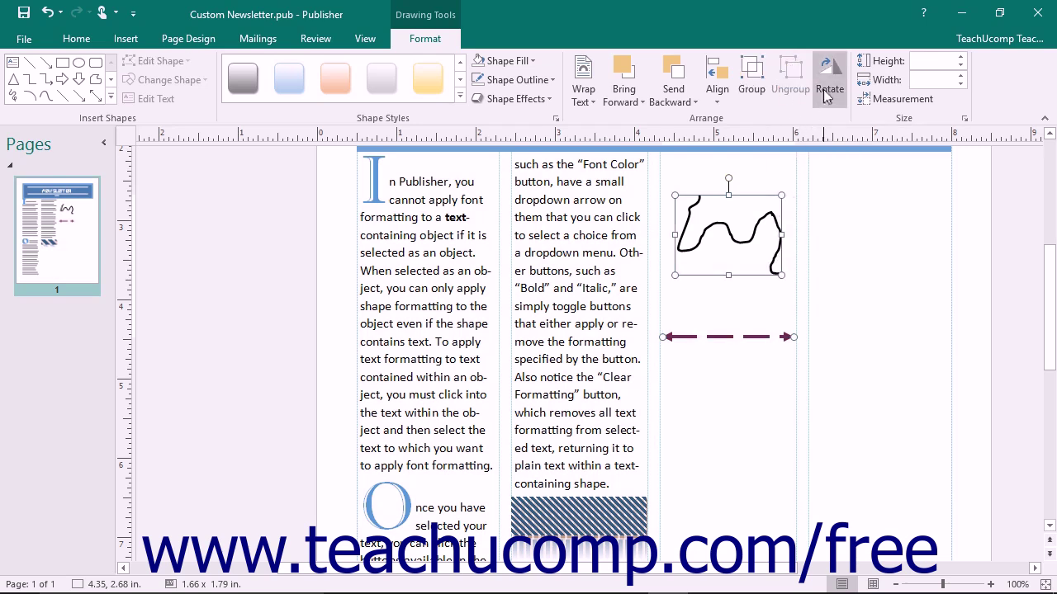
Flip the freeform squiggle vertically.
{"action": "left_click", "coordinate": [828, 92]}
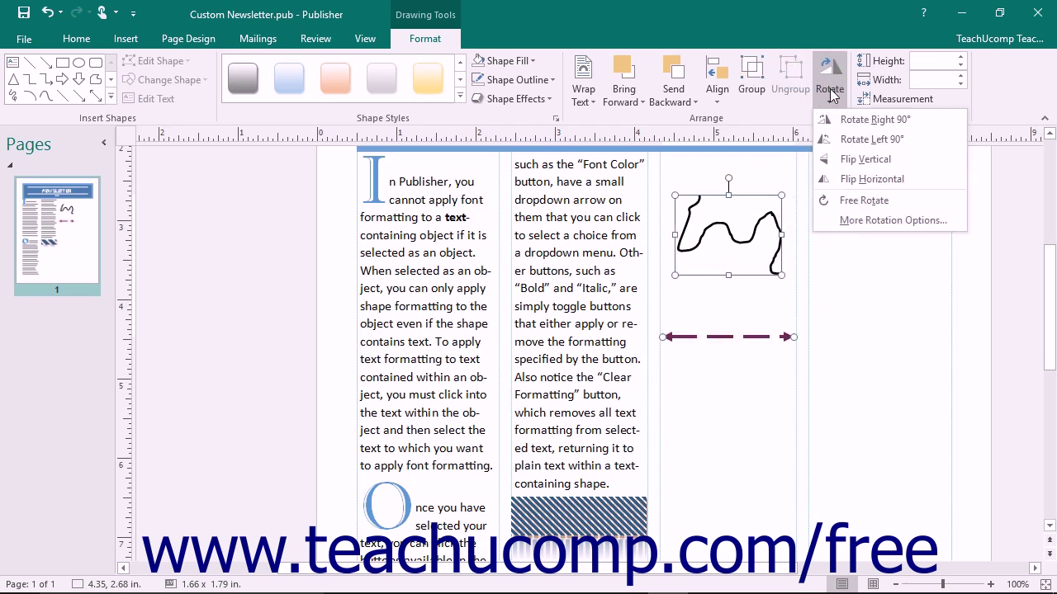
{"action": "left_click", "coordinate": [848, 162]}
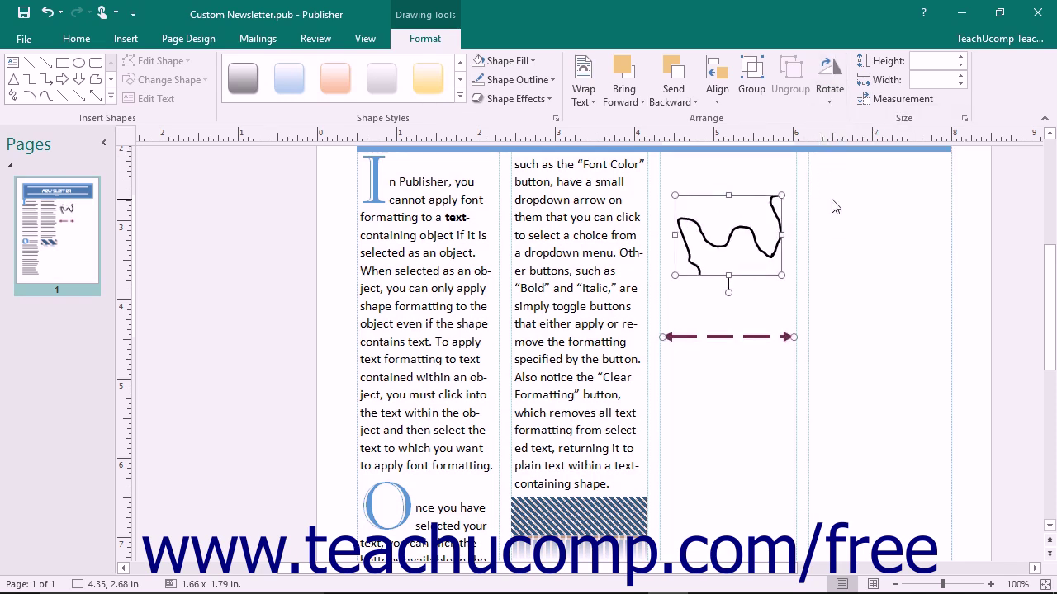
{"action": "left_click", "coordinate": [906, 111]}
Resize the hatched rectangle with the size spinners, narrowing it to 1.5 in. wide.
{"action": "left_click", "coordinate": [590, 507]}
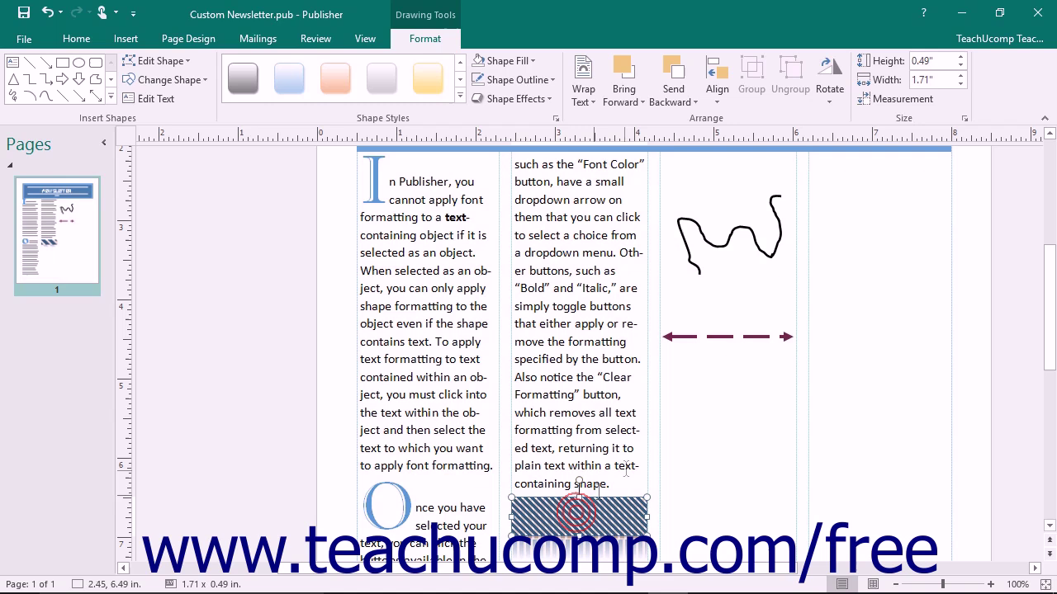
{"action": "left_click", "coordinate": [959, 61]}
{"action": "left_click", "coordinate": [959, 61]}
{"action": "left_click", "coordinate": [959, 61]}
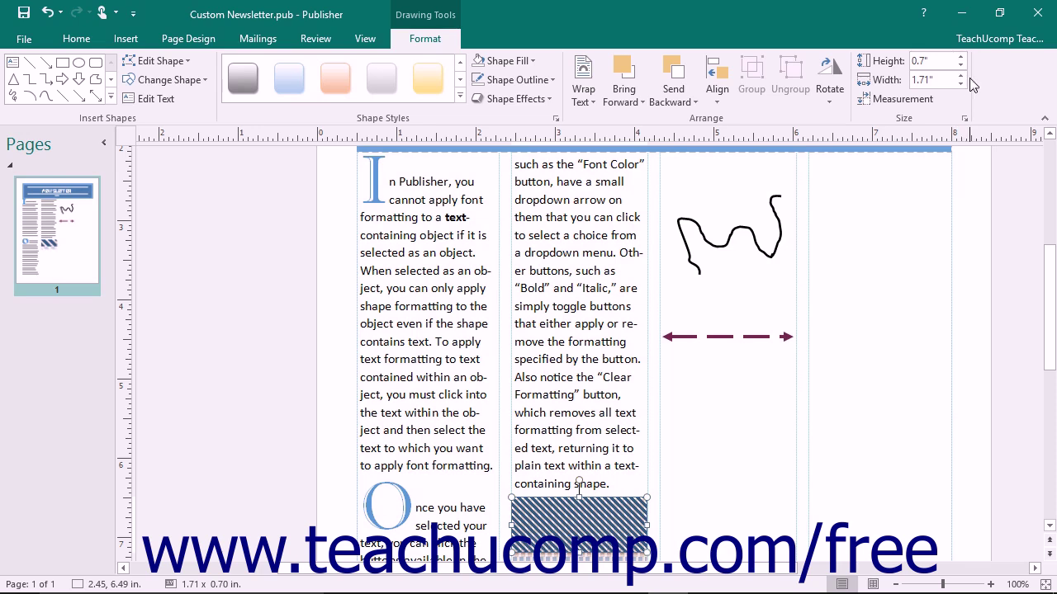
{"action": "left_click", "coordinate": [960, 84]}
{"action": "left_click", "coordinate": [961, 83]}
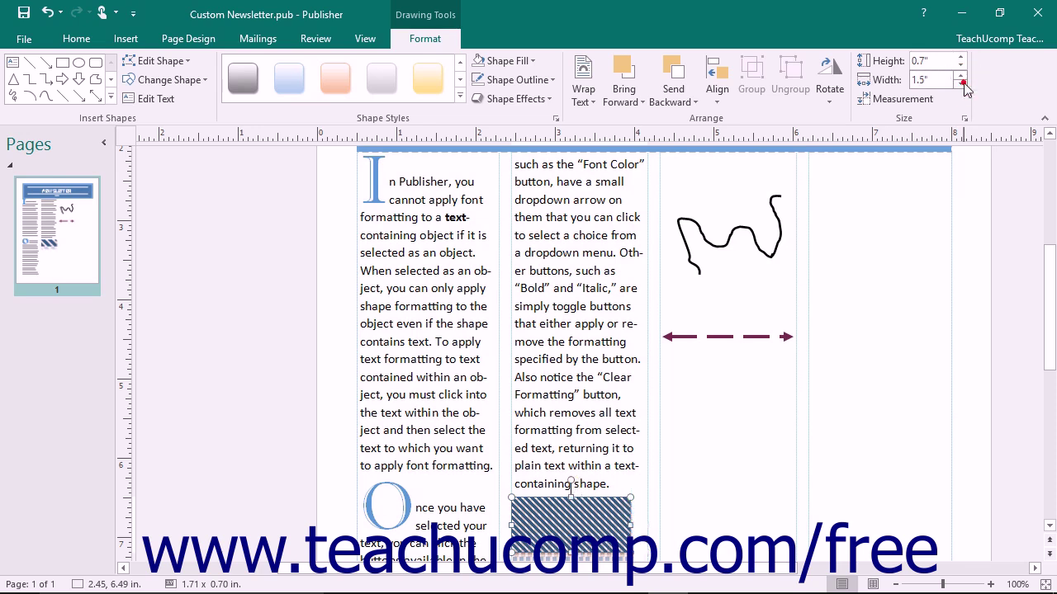
Enter a 0.5 in. height and open the Measurement pane, moved off the text column.
{"action": "left_click", "coordinate": [920, 59]}
{"action": "key", "text": "Return"}
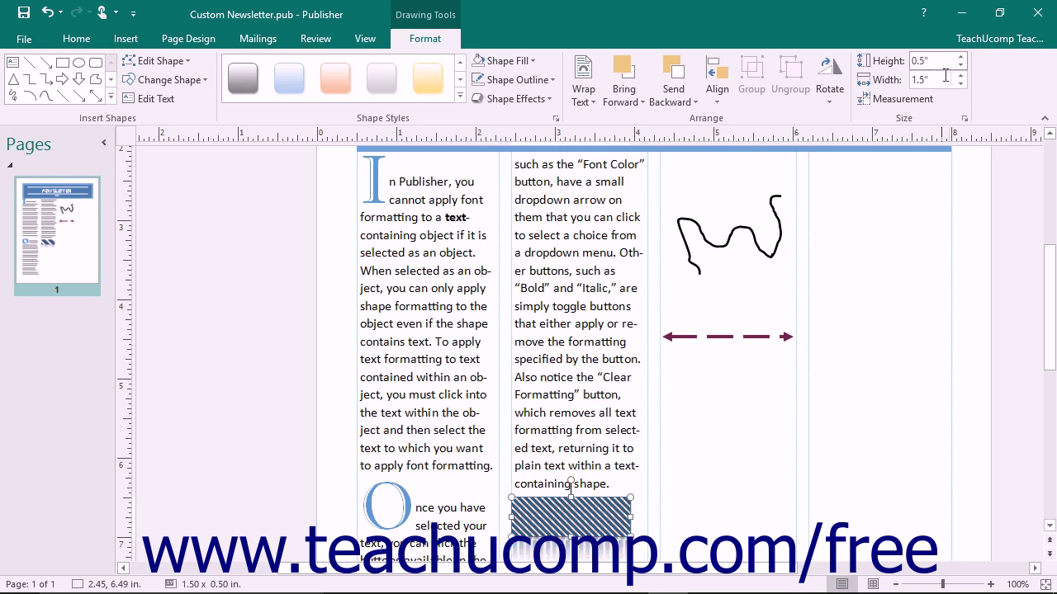
{"action": "left_click", "coordinate": [927, 99]}
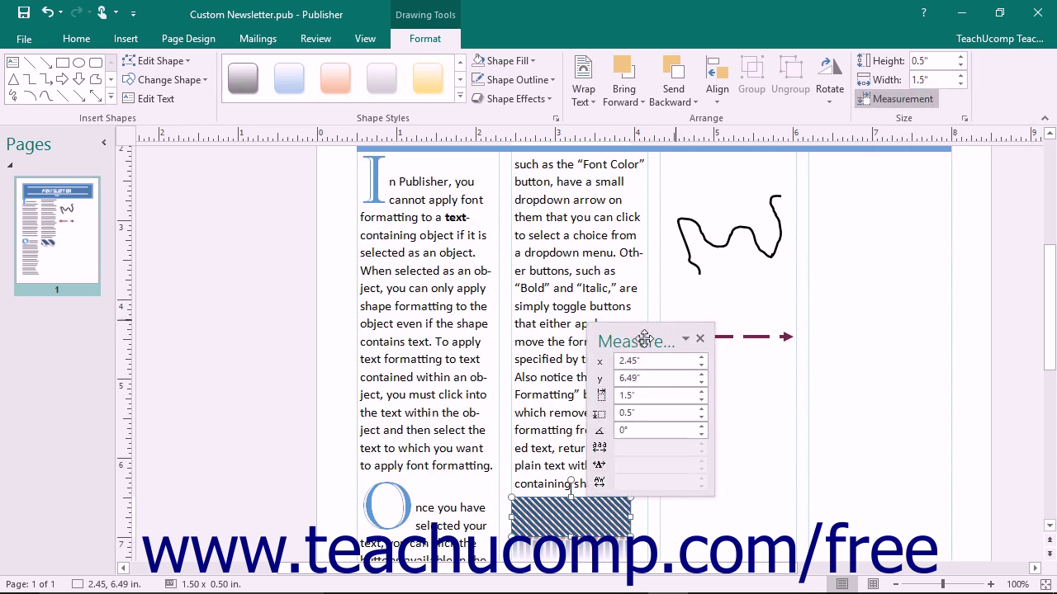
{"action": "left_click_drag", "start_coordinate": [644, 340], "coordinate": [826, 316]}
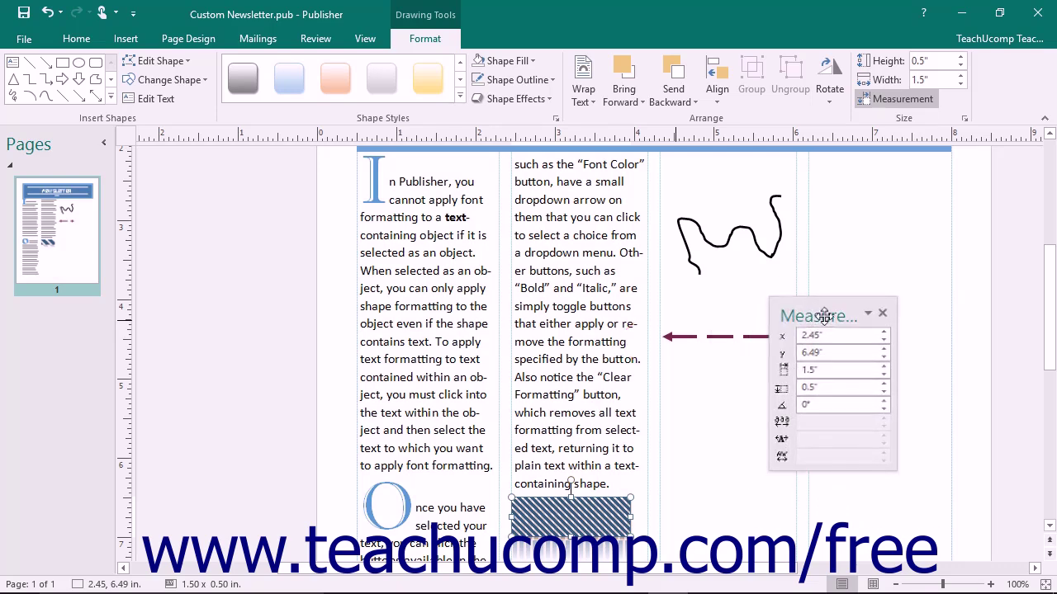